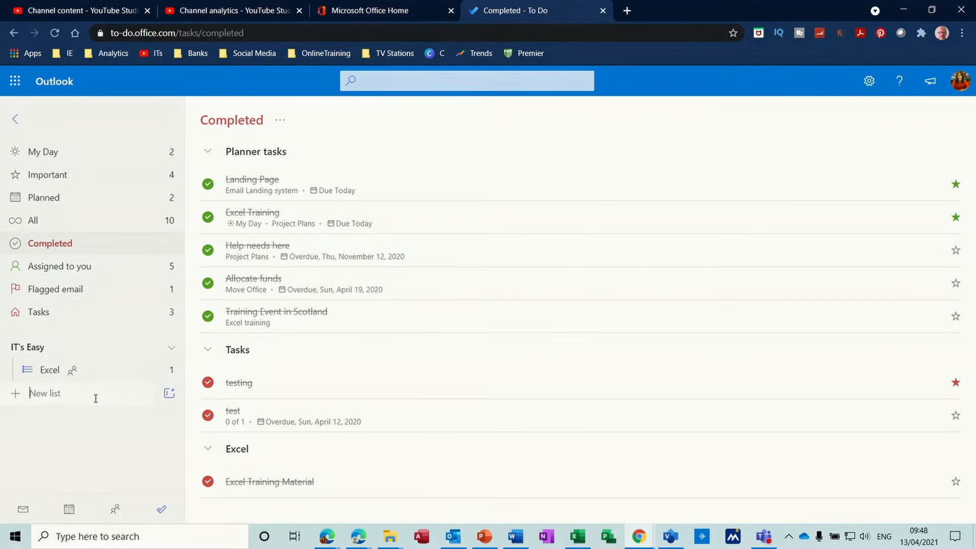
Step: Create a list group named Second Chance and add a new list named Word to it
{"action": "type", "text": "Word"}
{"action": "left_click", "coordinate": [168, 395]}
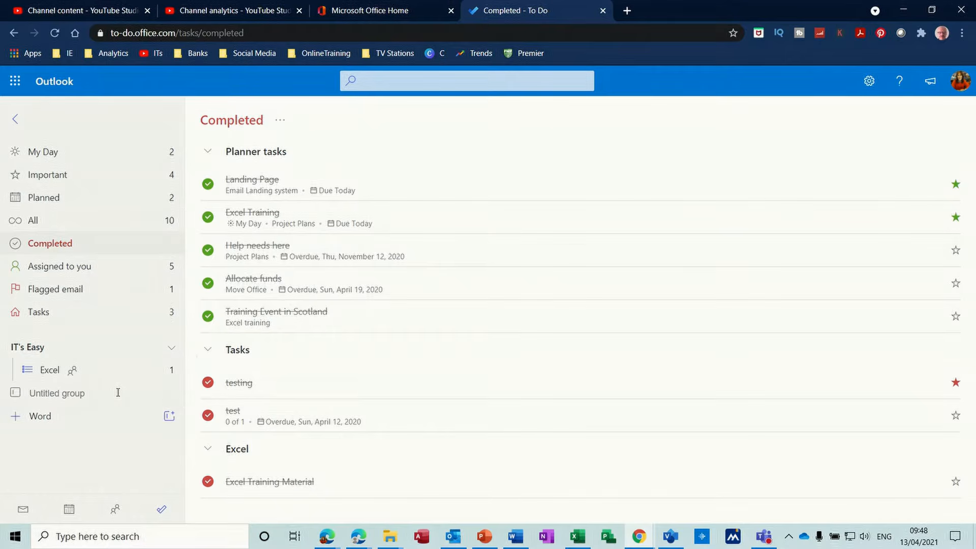
{"action": "type", "text": "Second Chance"}
{"action": "key", "text": "Return"}
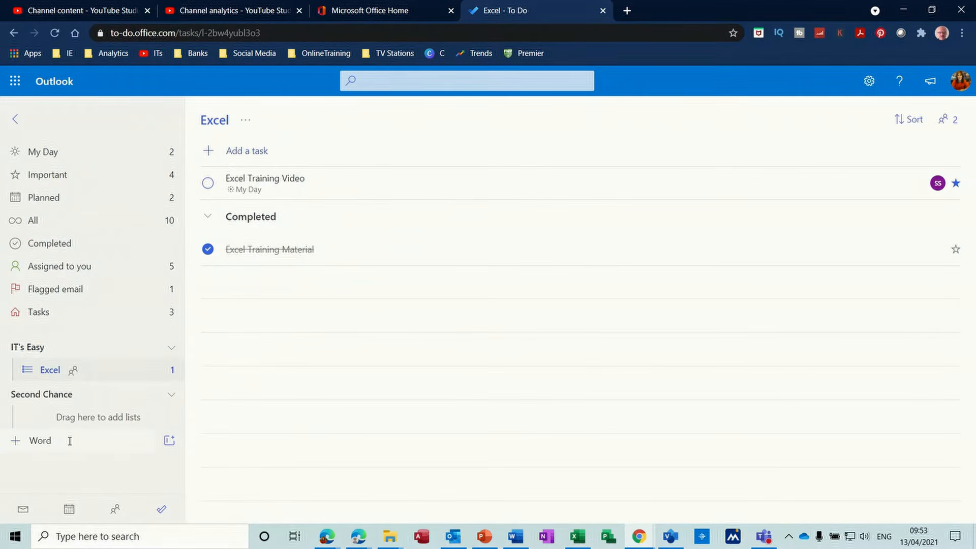
{"action": "key", "text": "Return"}
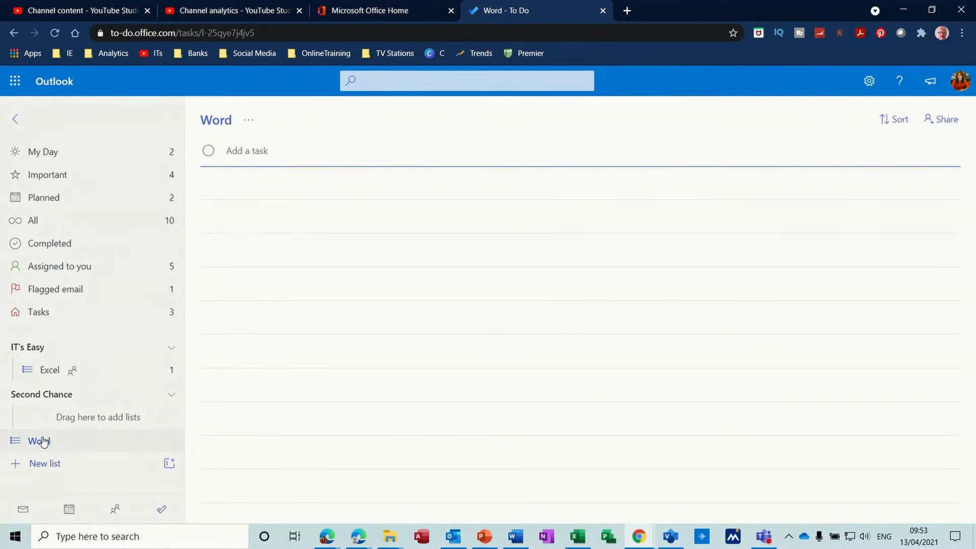
{"action": "left_click_drag", "start_coordinate": [14, 446], "coordinate": [57, 423]}
Step: Create a new list named Excel and move it into the Second Chance group
{"action": "left_click", "coordinate": [70, 442]}
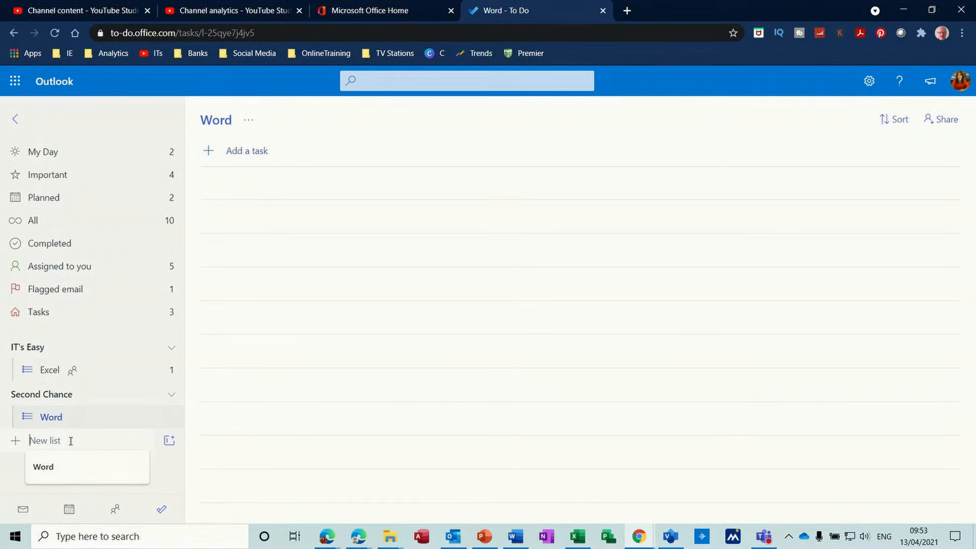
{"action": "type", "text": "E"}
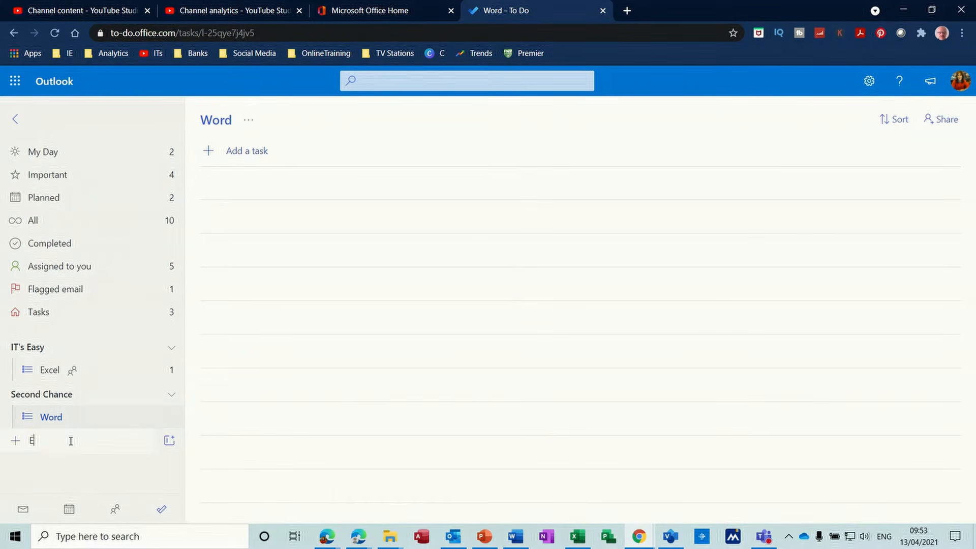
{"action": "type", "text": "xcel"}
{"action": "key", "text": "Return"}
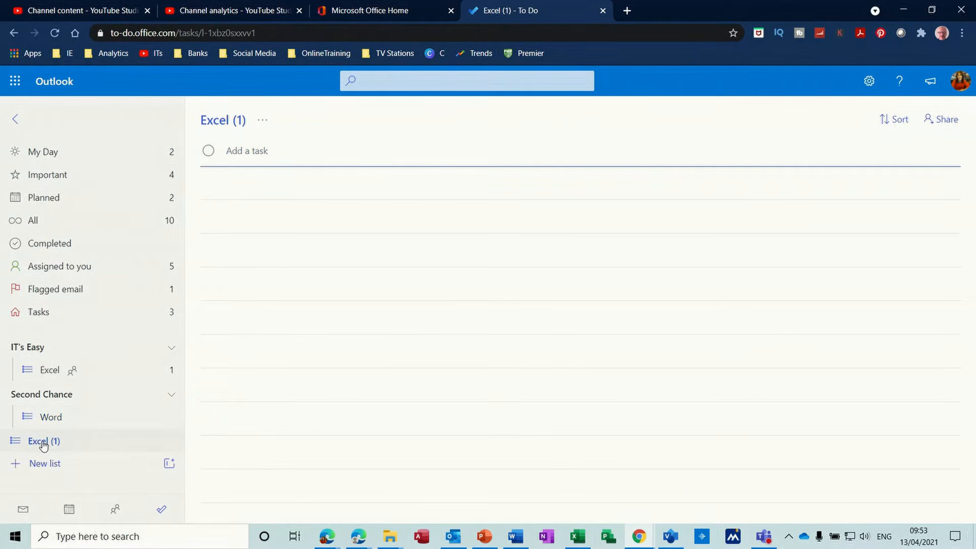
{"action": "left_click_drag", "start_coordinate": [33, 442], "coordinate": [53, 427]}
Step: Create a new list named Access and move it into the Second Chance group
{"action": "left_click", "coordinate": [77, 464]}
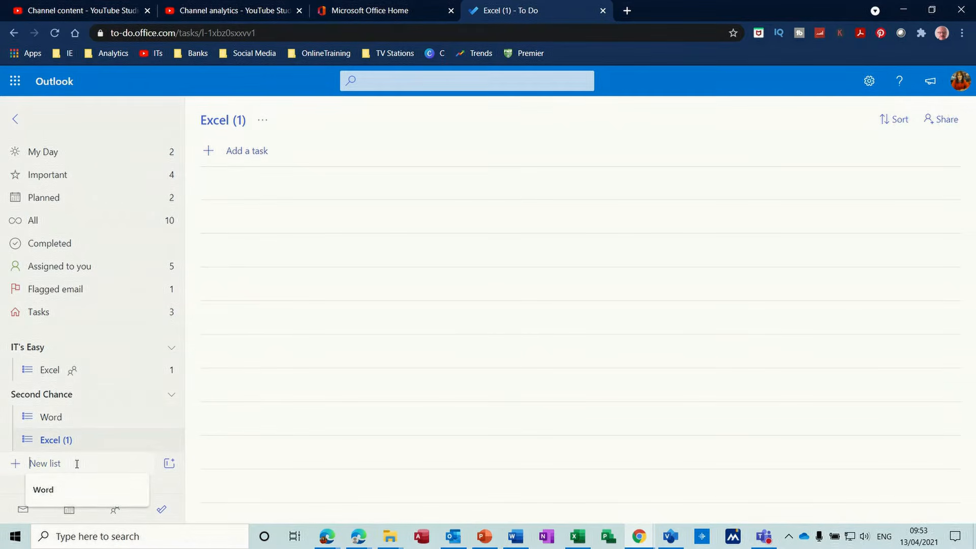
{"action": "type", "text": "Acce"}
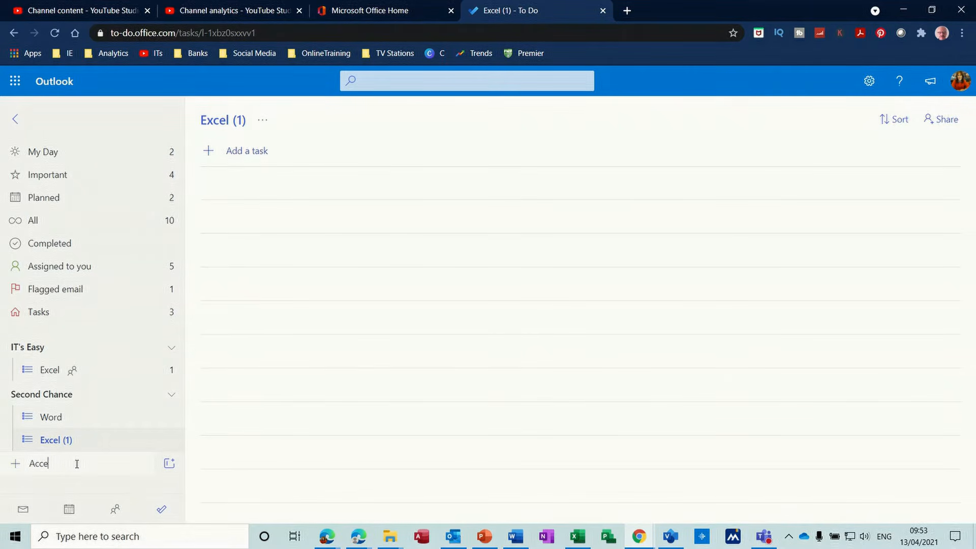
{"action": "type", "text": "ss"}
{"action": "key", "text": "Return"}
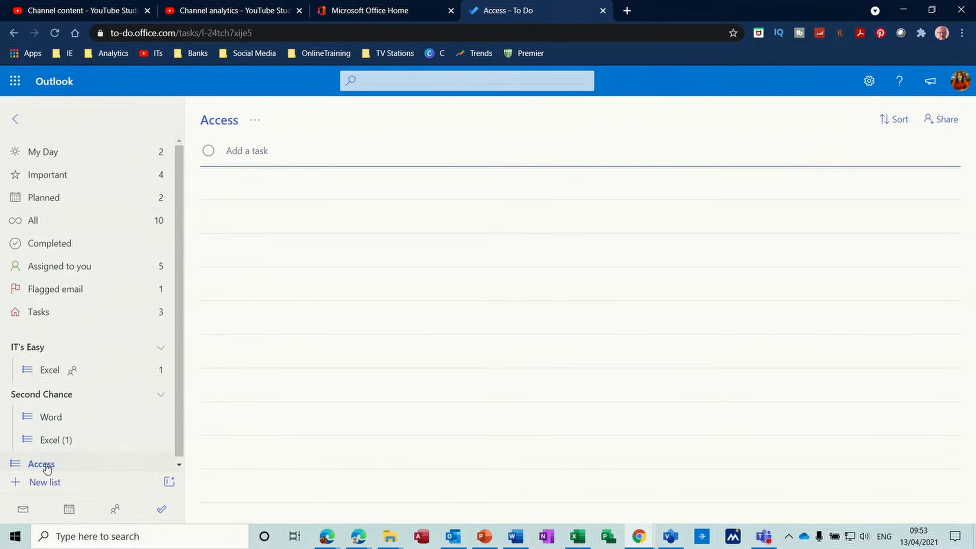
{"action": "left_click_drag", "start_coordinate": [40, 463], "coordinate": [55, 449]}
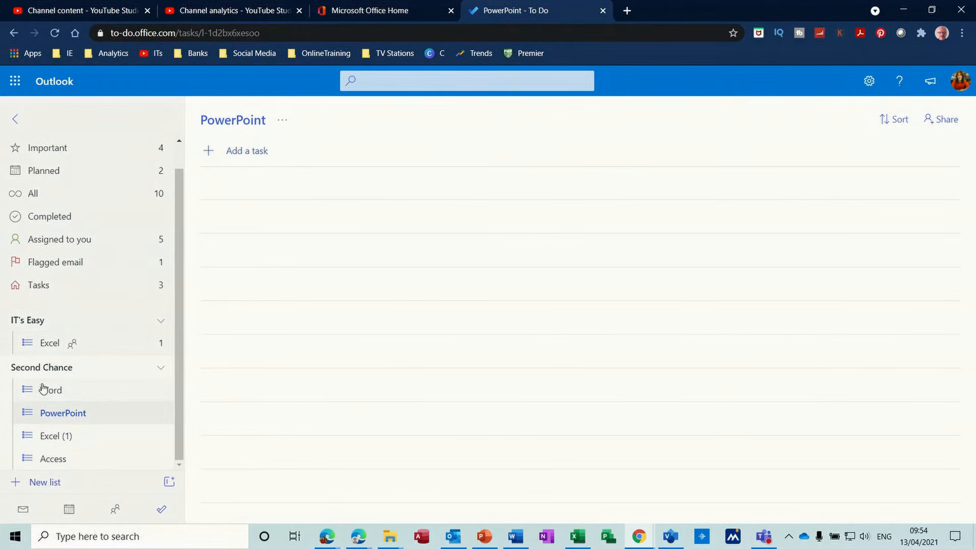
Step: Add the tasks Material, Video and Marketing to the Word list in the Second Chance group
{"action": "left_click", "coordinate": [55, 394]}
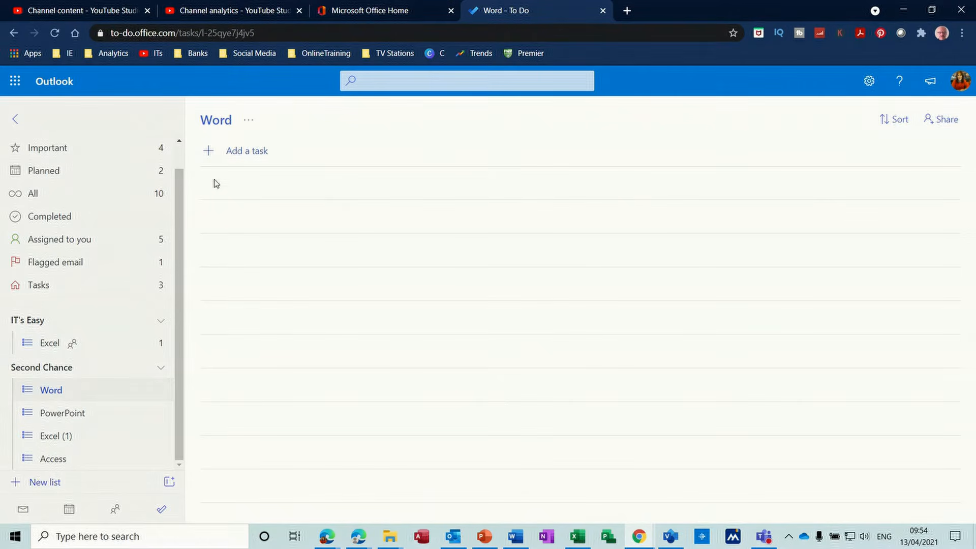
{"action": "left_click", "coordinate": [225, 152]}
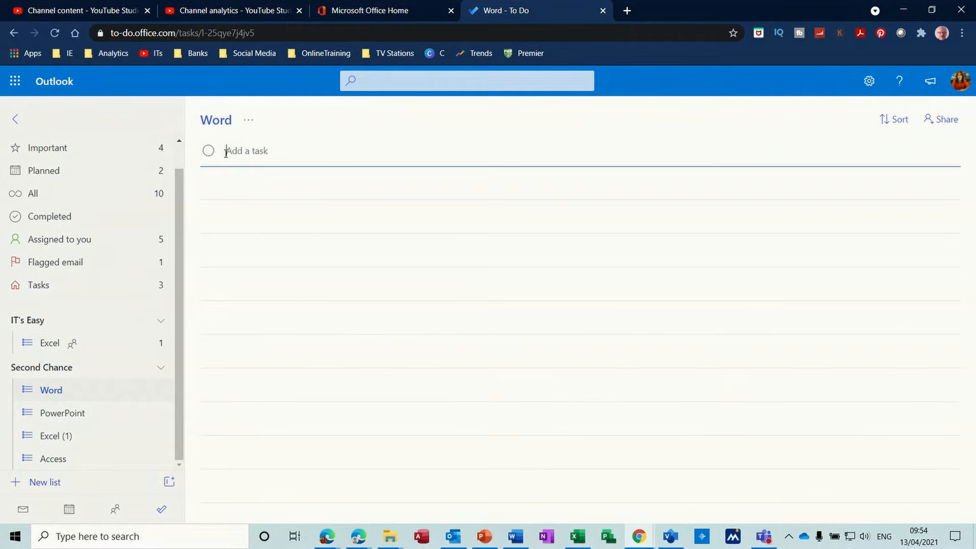
{"action": "type", "text": "Material"}
{"action": "key", "text": "Return"}
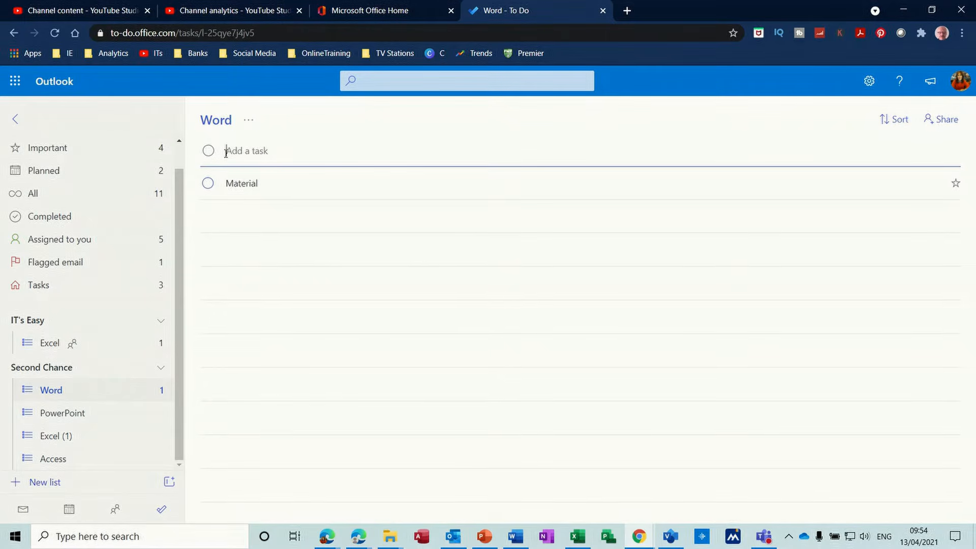
{"action": "type", "text": "Video"}
{"action": "key", "text": "Return"}
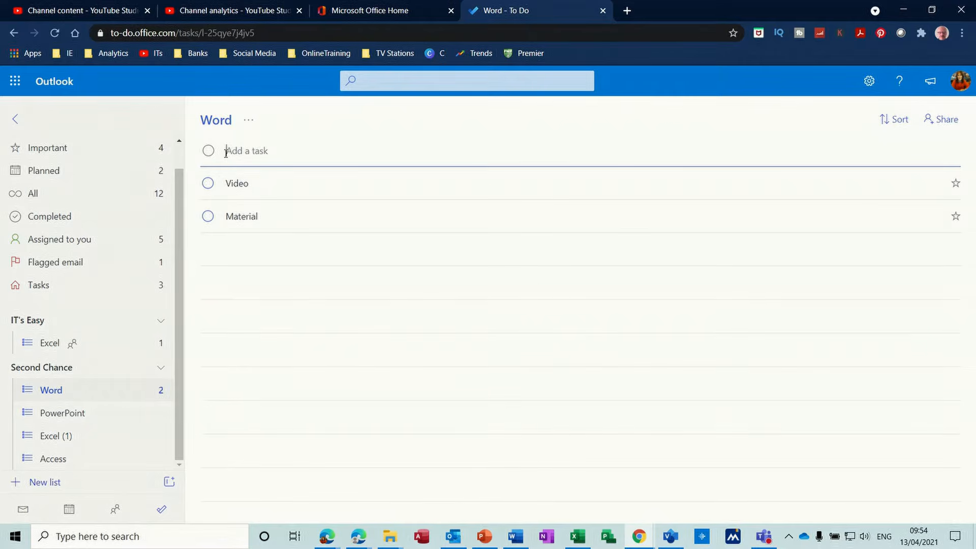
{"action": "type", "text": "Marketing"}
{"action": "key", "text": "Return"}
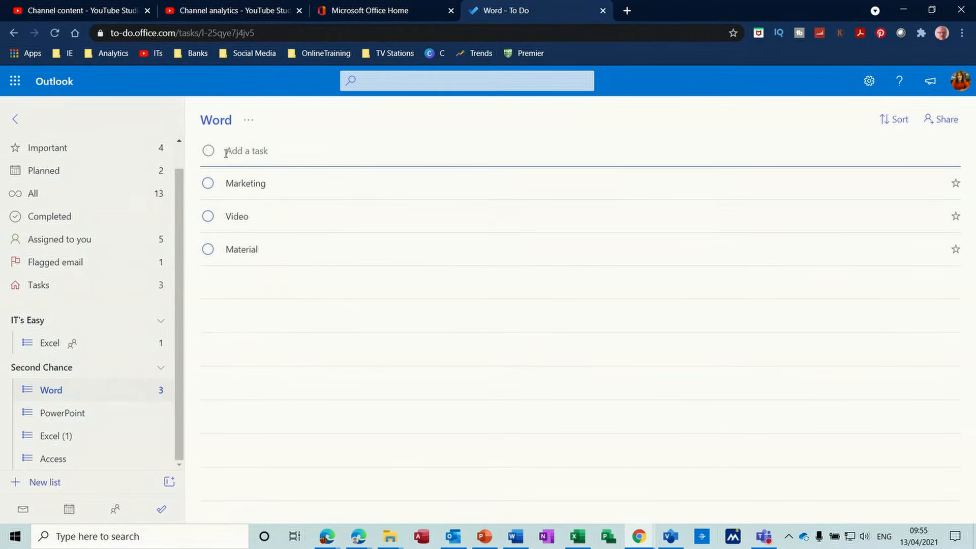
Step: Share the Word list by creating an invitation link and copying it to the clipboard
{"action": "left_click", "coordinate": [258, 189]}
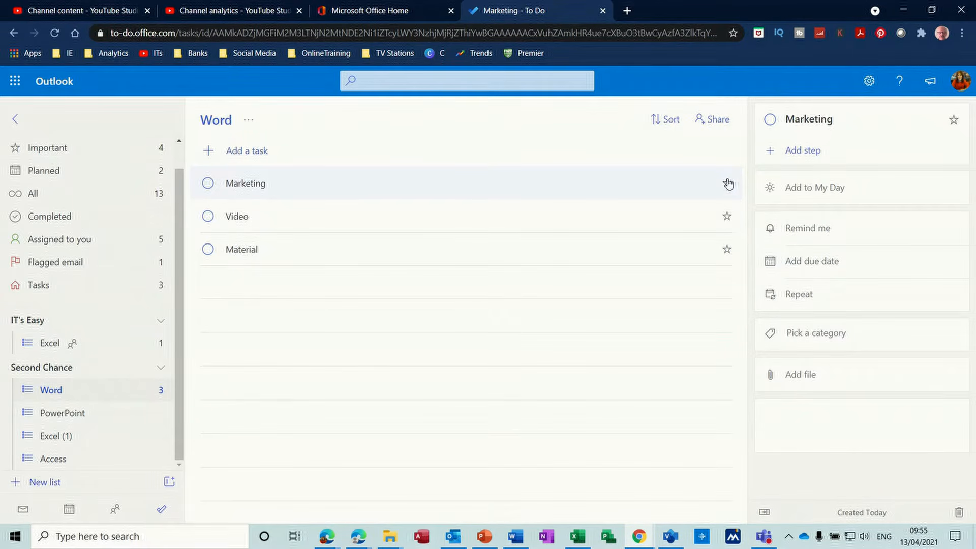
{"action": "left_click", "coordinate": [715, 121]}
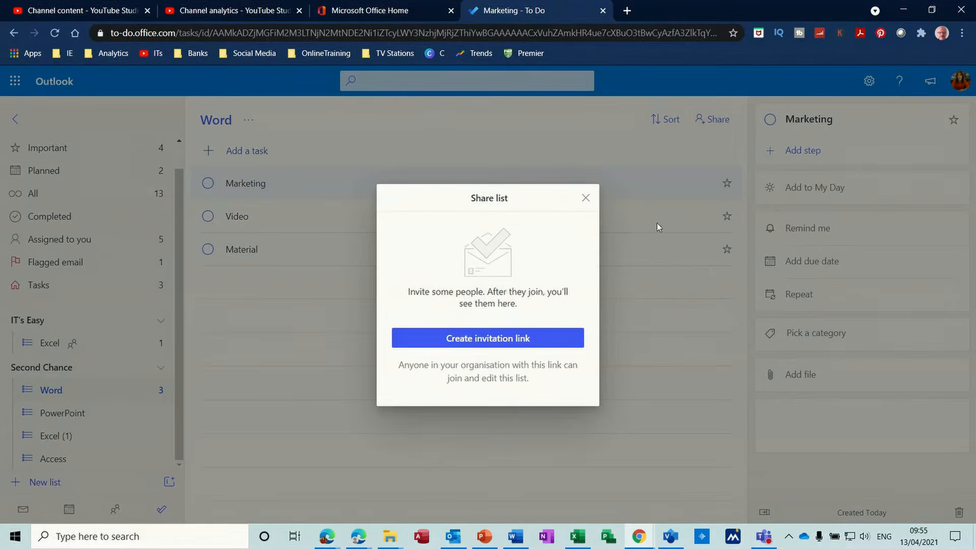
{"action": "left_click", "coordinate": [503, 342]}
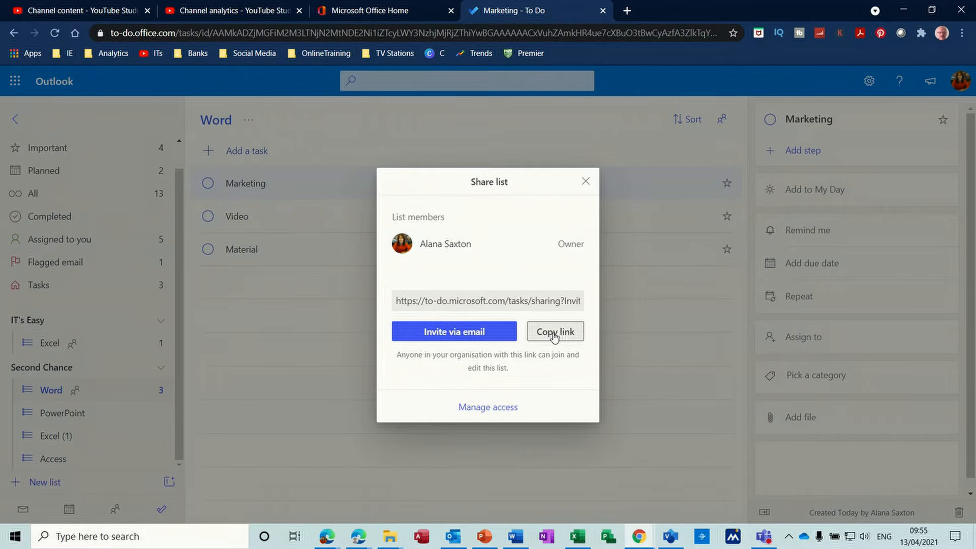
{"action": "left_click", "coordinate": [553, 337]}
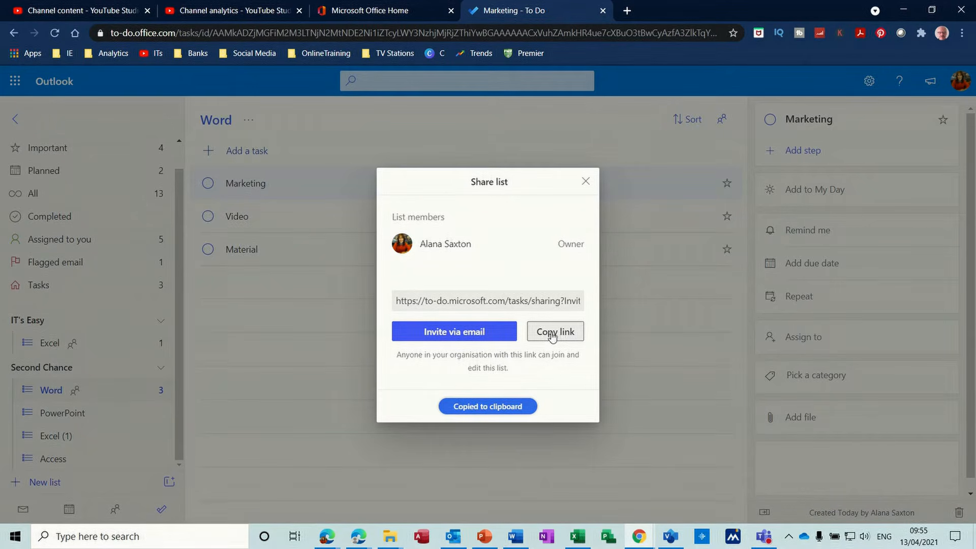
{"action": "left_click", "coordinate": [585, 182]}
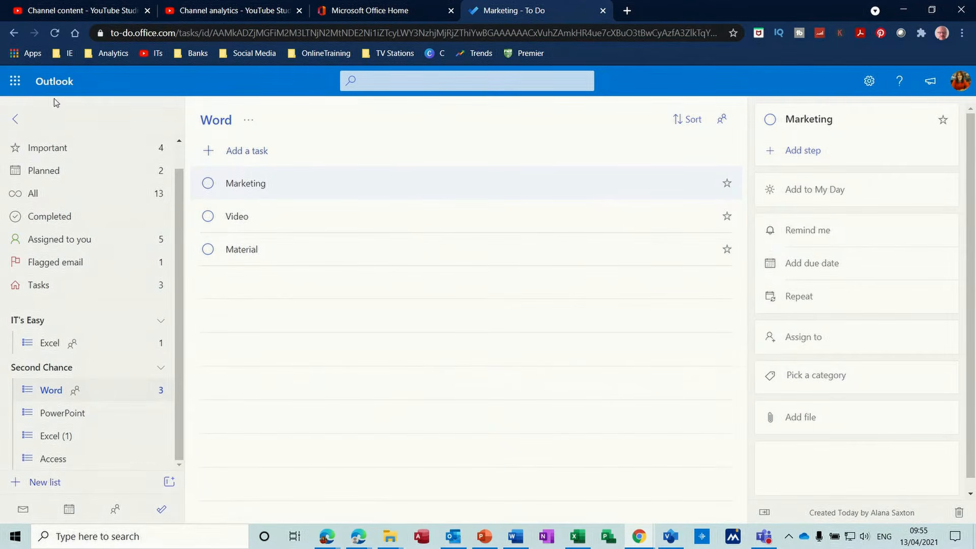
Step: Switch to Outlook and send the colleague an email with the subject "work for you" containing the copied invitation link
{"action": "left_click", "coordinate": [16, 80]}
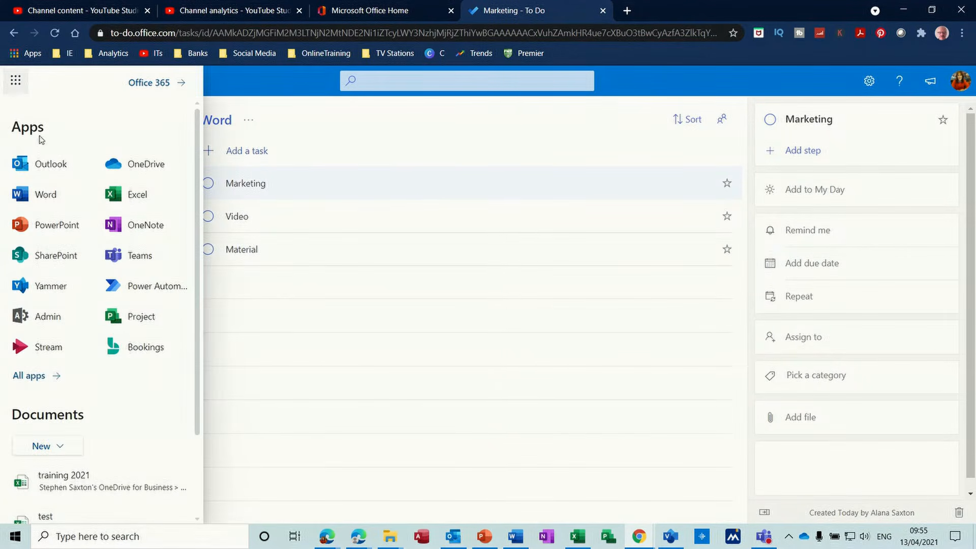
{"action": "left_click", "coordinate": [42, 165]}
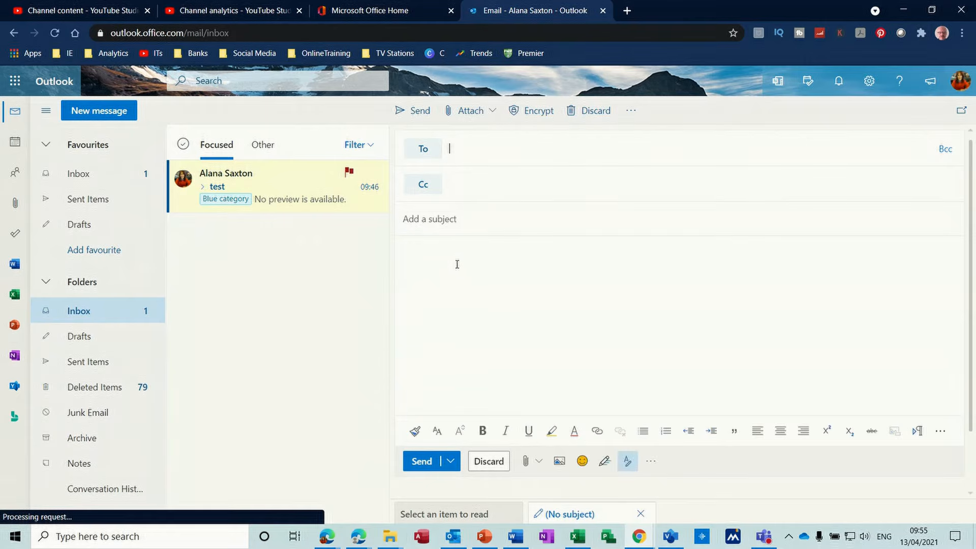
{"action": "type", "text": "ste"}
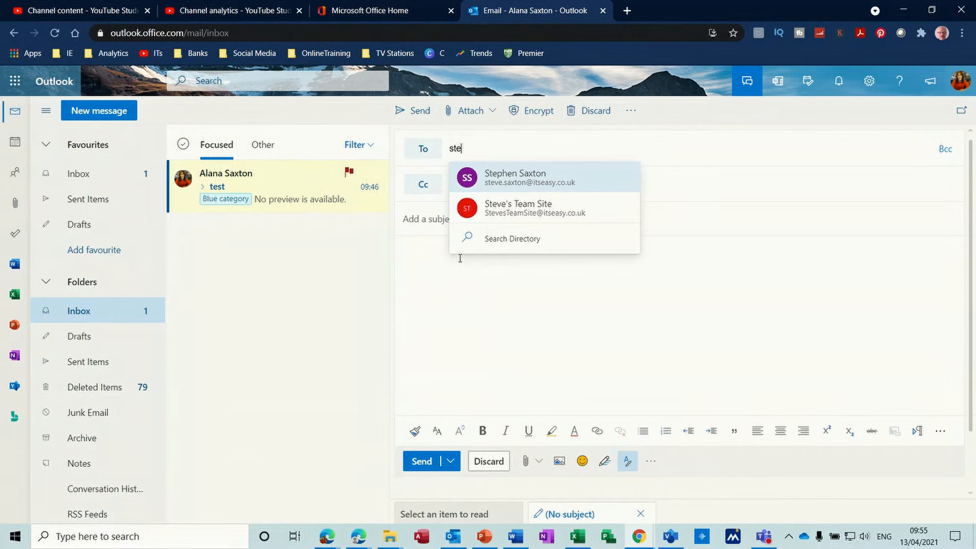
{"action": "left_click", "coordinate": [534, 180]}
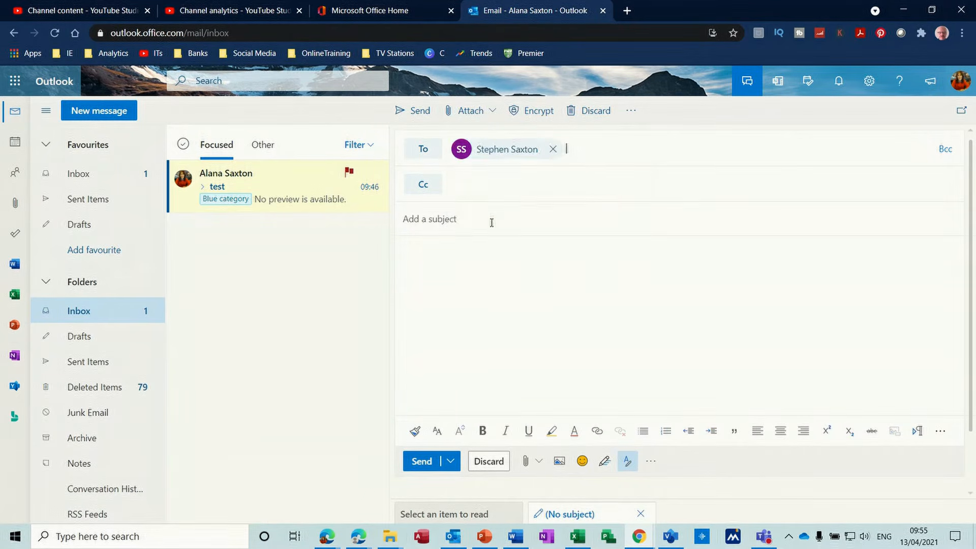
{"action": "type", "text": "work for you"}
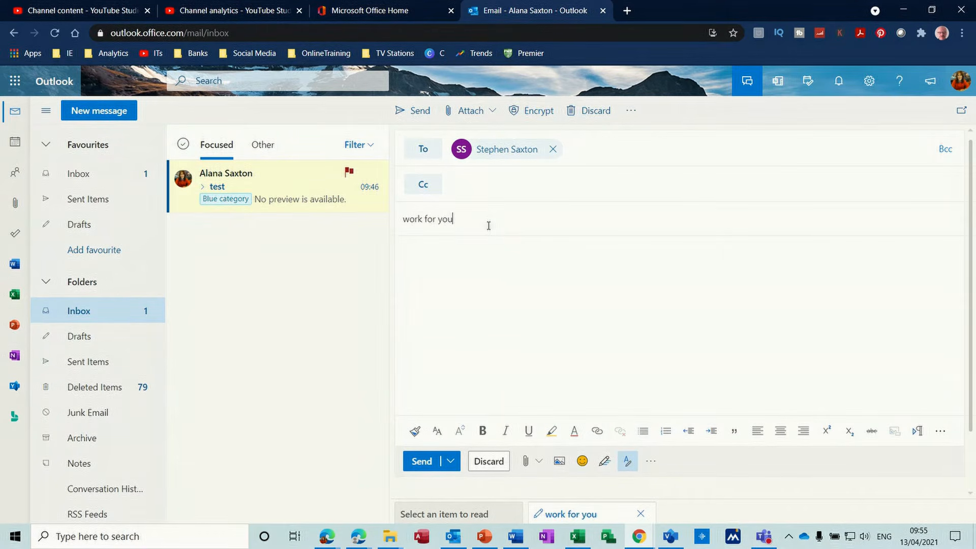
{"action": "left_click", "coordinate": [444, 263]}
{"action": "key", "text": "ctrl+v"}
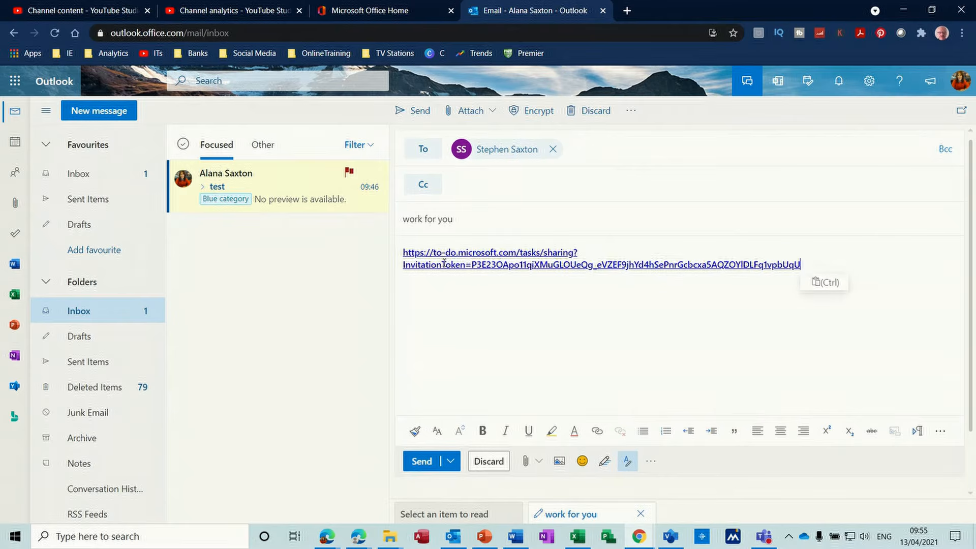
{"action": "left_click", "coordinate": [420, 462]}
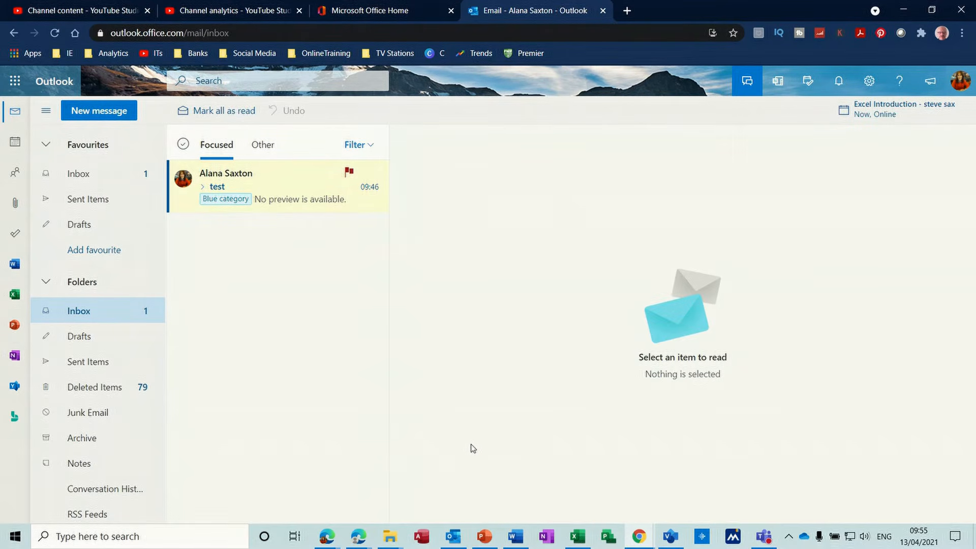
Step: Switch to the colleague's Outlook window and open the invitation link from the "work for you" email
{"action": "mouse_move", "coordinate": [638, 537]}
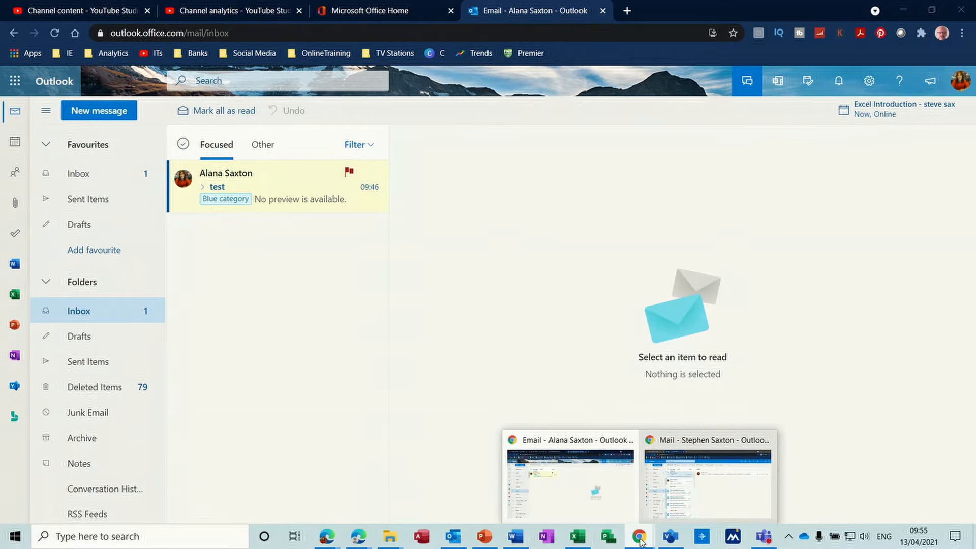
{"action": "left_click", "coordinate": [712, 486]}
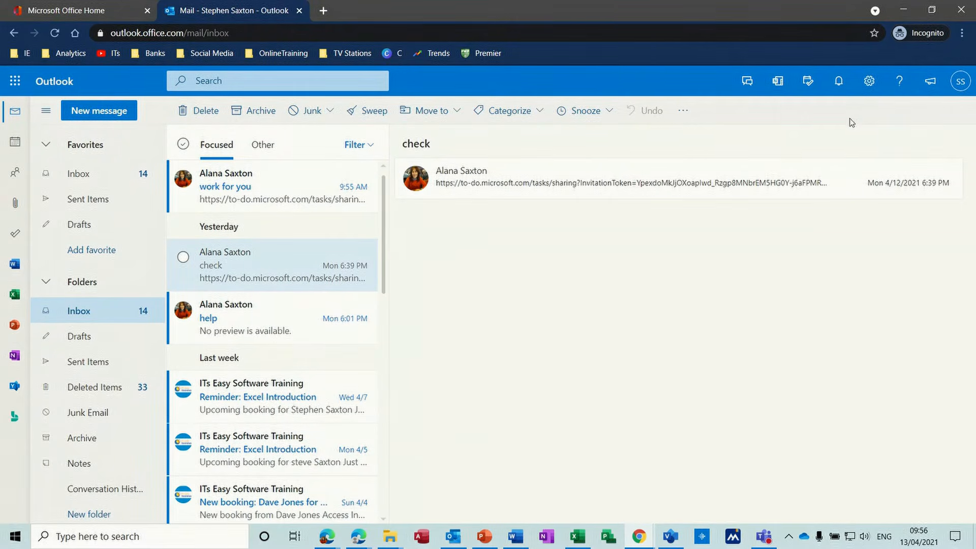
{"action": "left_click", "coordinate": [229, 186]}
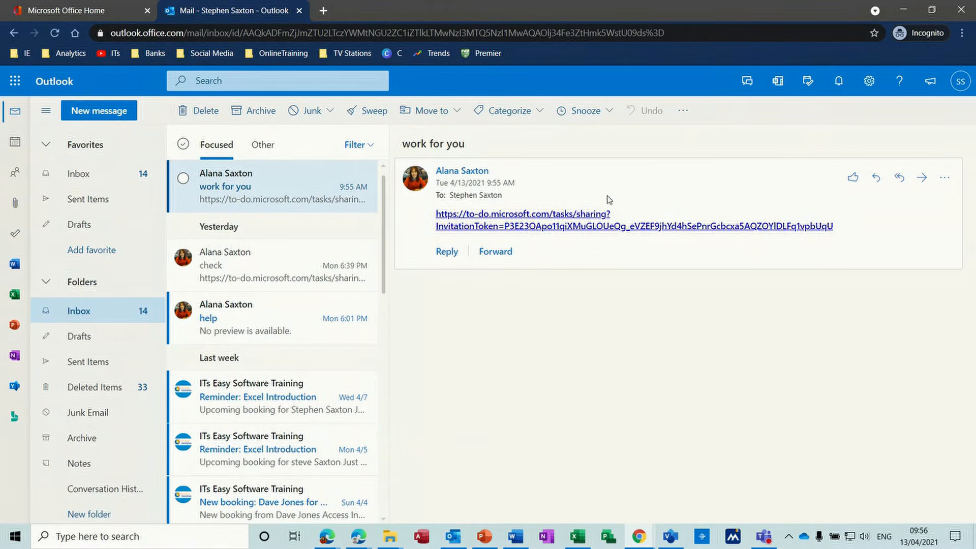
{"action": "left_click", "coordinate": [564, 219]}
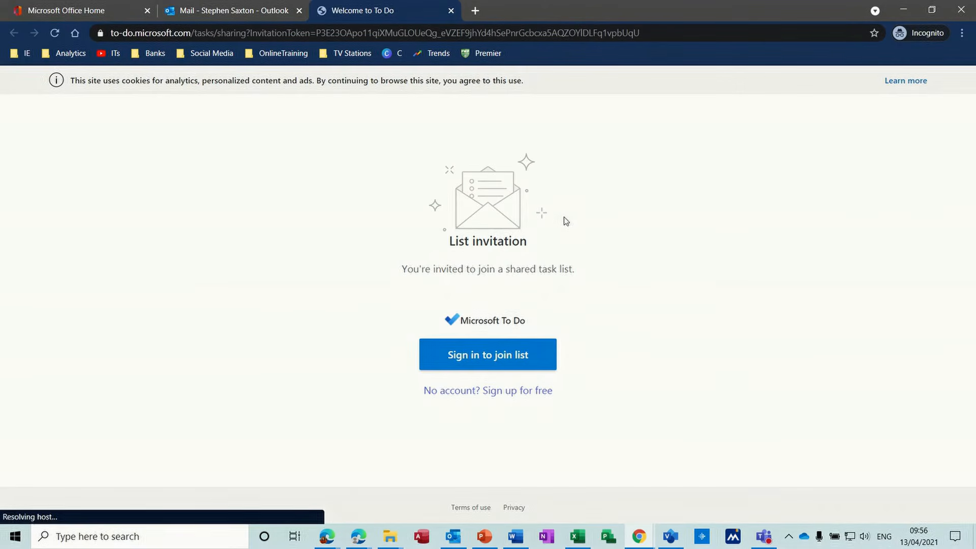
Step: Sign in with the colleague's existing account to join the shared list, and open it in Microsoft To Do
{"action": "left_click", "coordinate": [483, 355]}
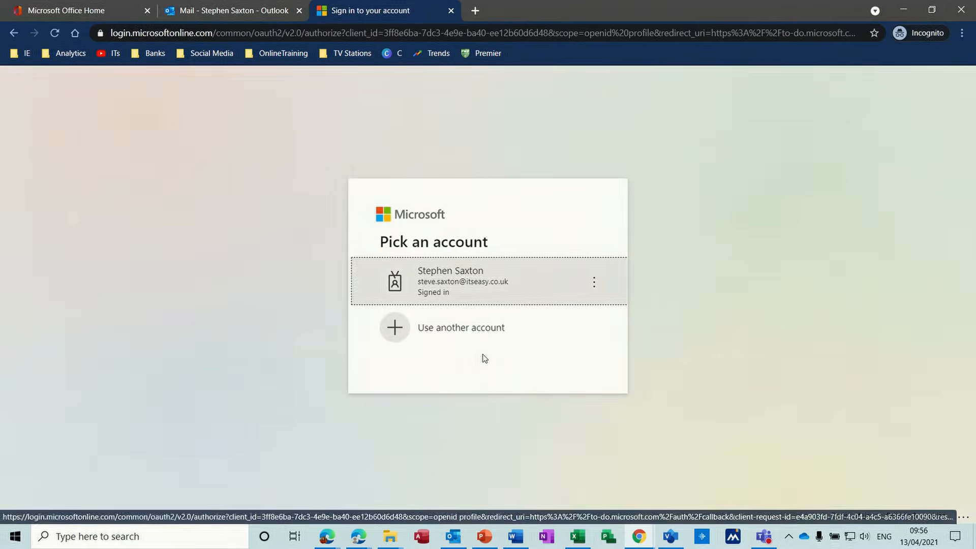
{"action": "left_click", "coordinate": [455, 289]}
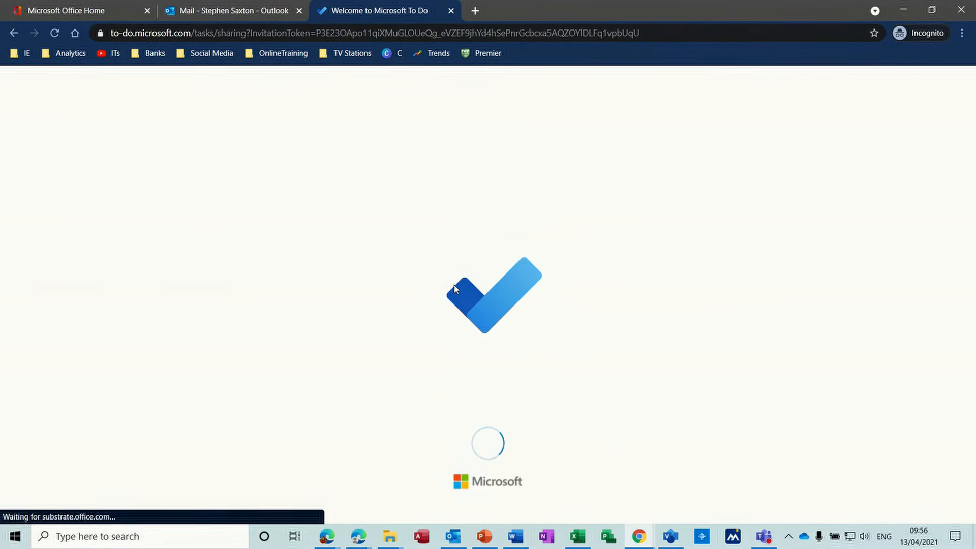
{"action": "left_click", "coordinate": [478, 379]}
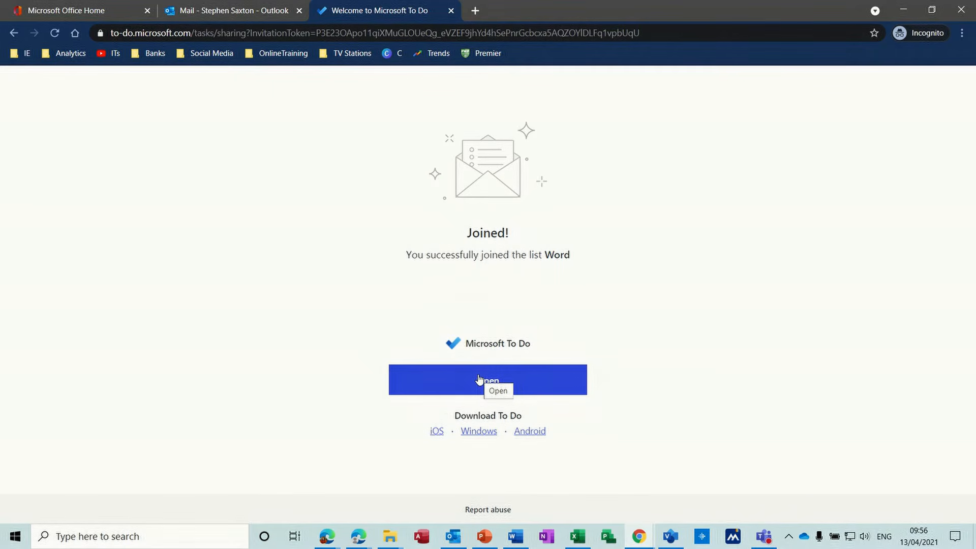
{"action": "left_click", "coordinate": [484, 380]}
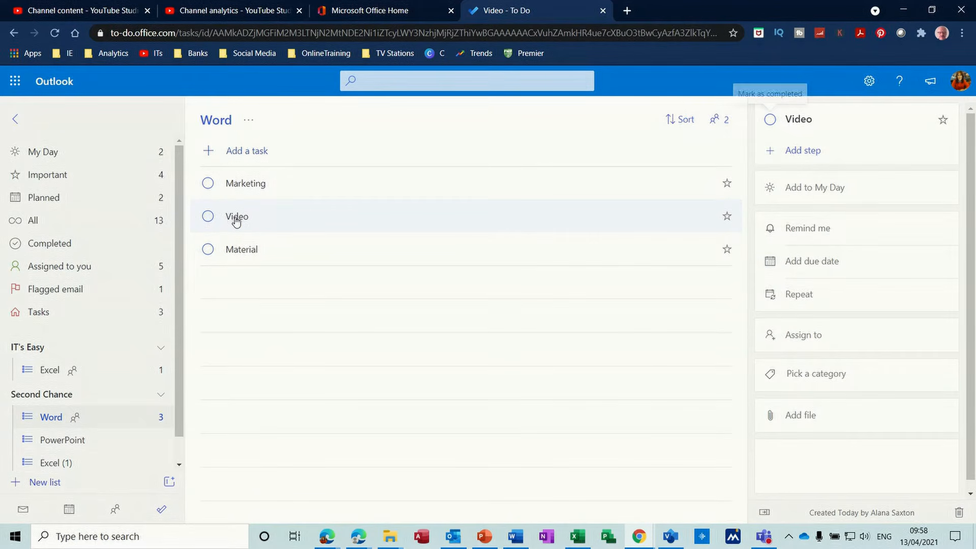
Step: Assign the Marketing task in the Word list to the colleague and the Video task to the list owner
{"action": "left_click", "coordinate": [242, 188]}
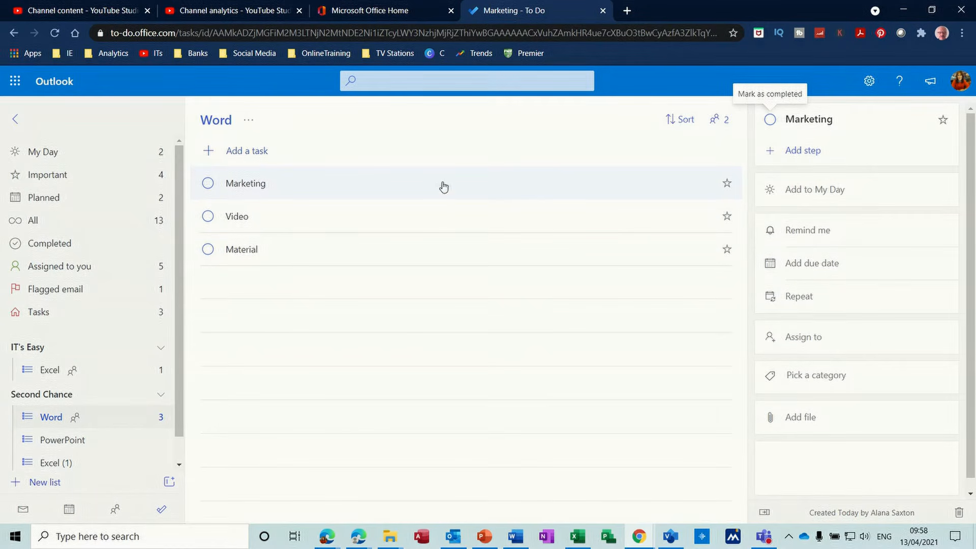
{"action": "left_click", "coordinate": [790, 340]}
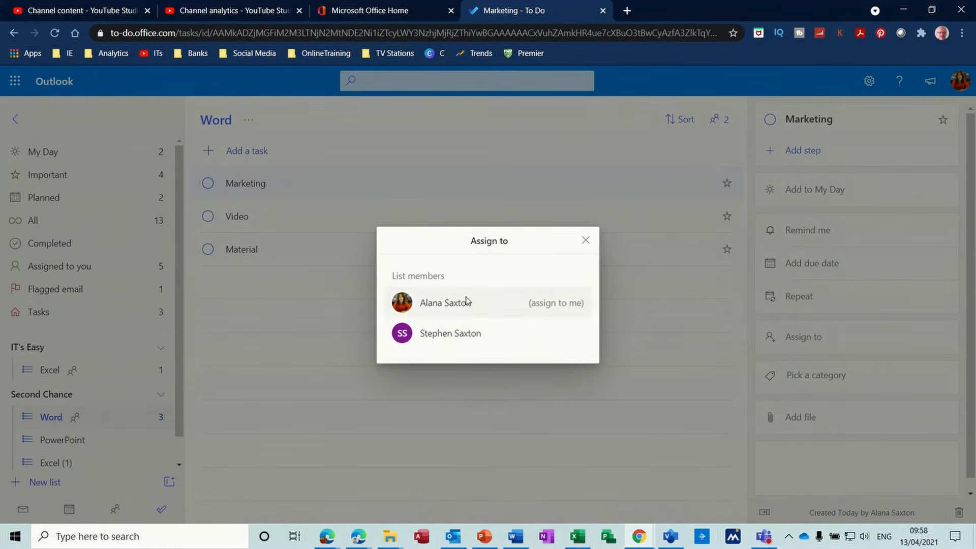
{"action": "left_click", "coordinate": [440, 333]}
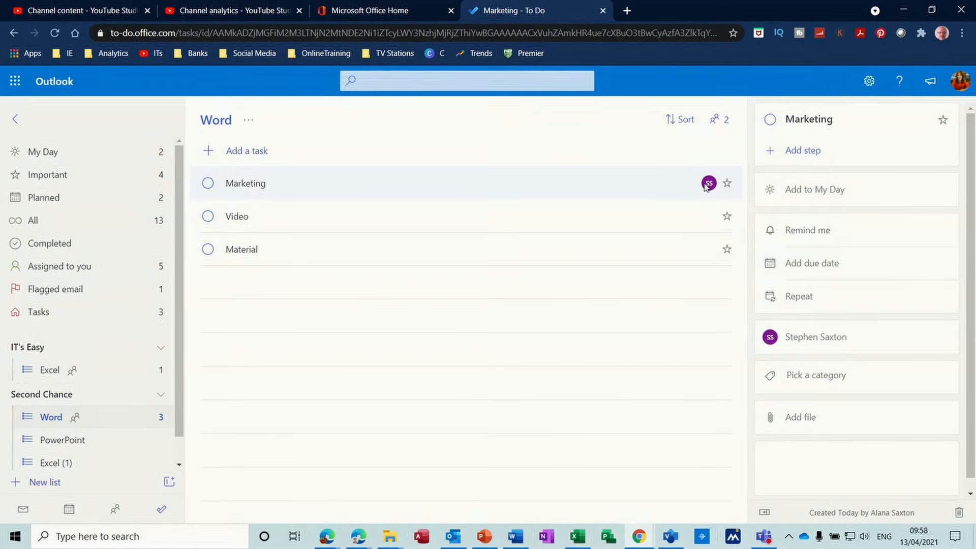
{"action": "left_click", "coordinate": [294, 222]}
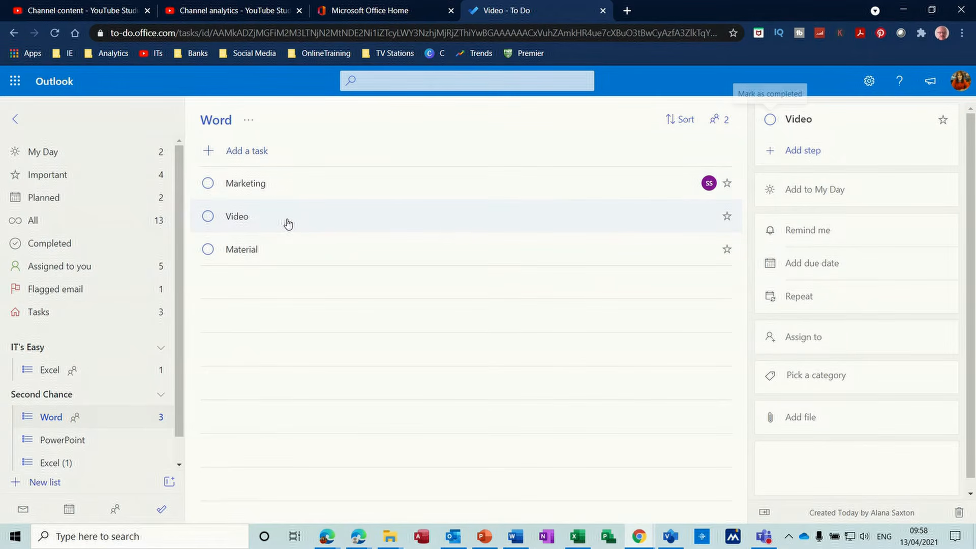
{"action": "left_click", "coordinate": [796, 338]}
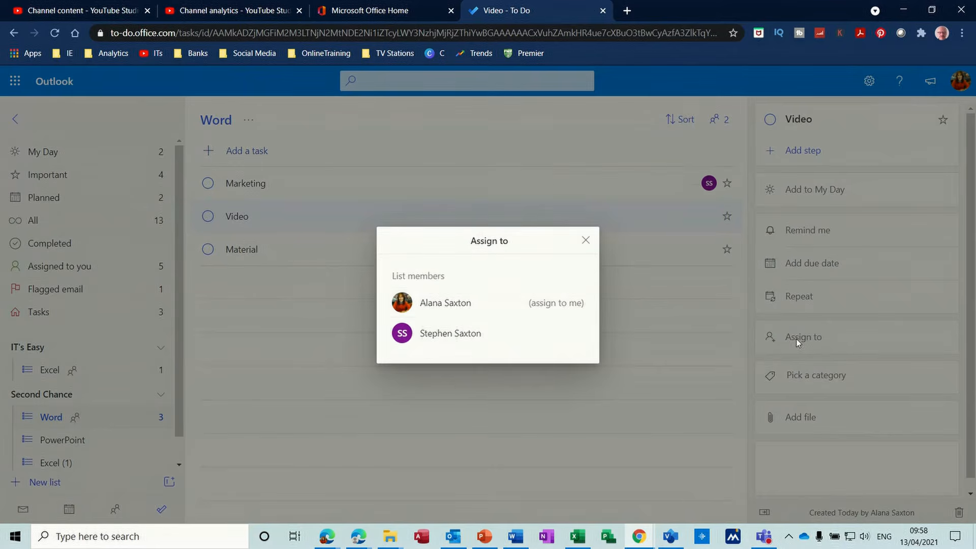
{"action": "left_click", "coordinate": [456, 303]}
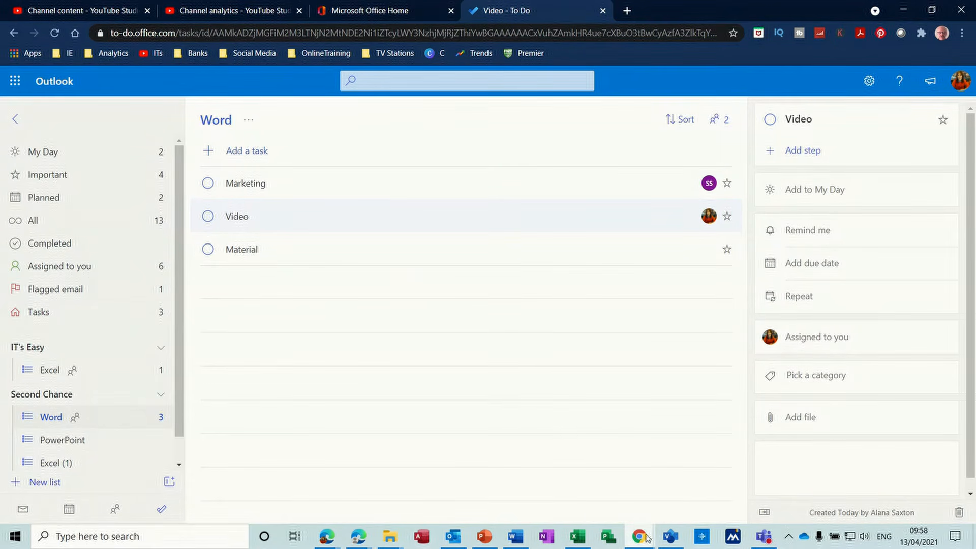
Step: Switch to the colleague's To Do window and view the tasks assigned to them
{"action": "mouse_move", "coordinate": [644, 542]}
{"action": "left_click", "coordinate": [688, 491]}
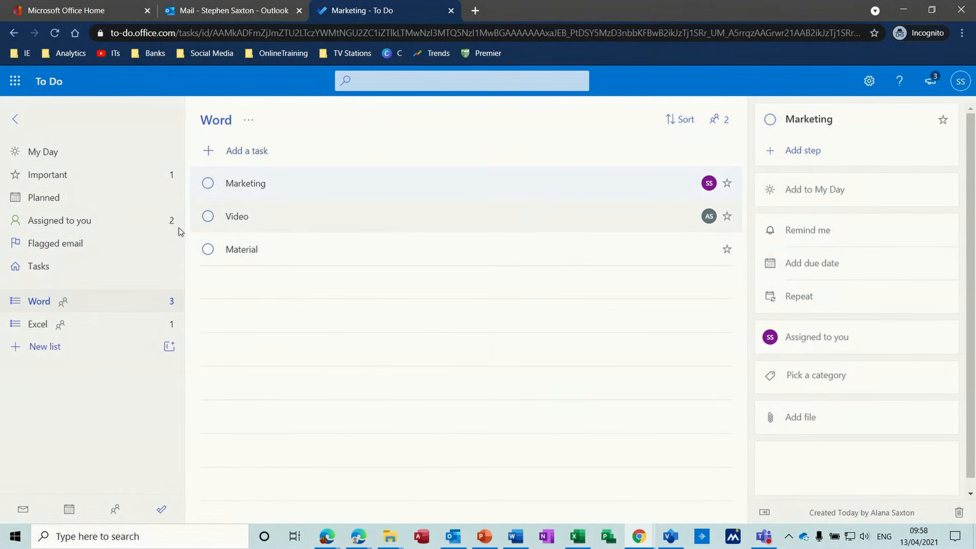
{"action": "left_click", "coordinate": [80, 224]}
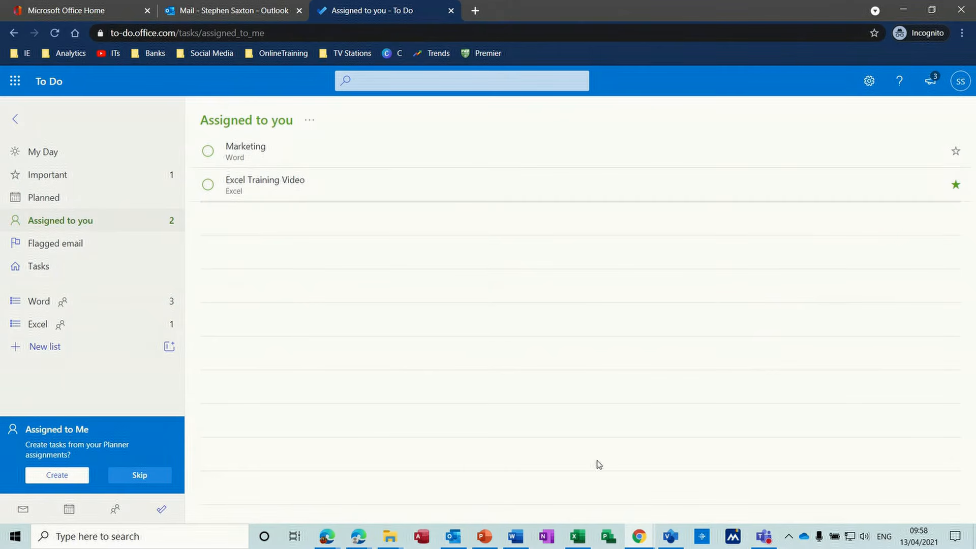
Step: Return to the list owner's To Do window and add the tasks Video, Marketing and Material to the PowerPoint list
{"action": "left_click", "coordinate": [639, 536]}
{"action": "left_click", "coordinate": [577, 476]}
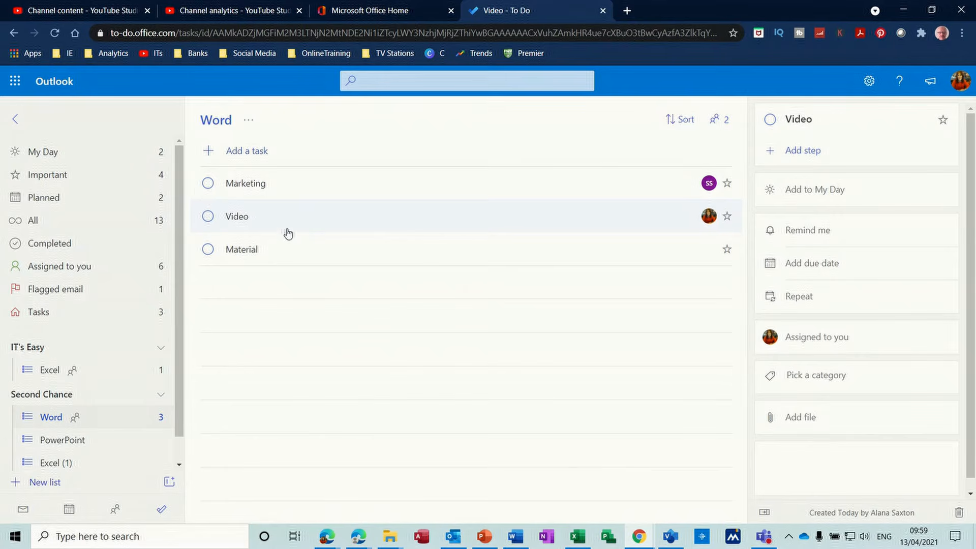
{"action": "left_click", "coordinate": [64, 445]}
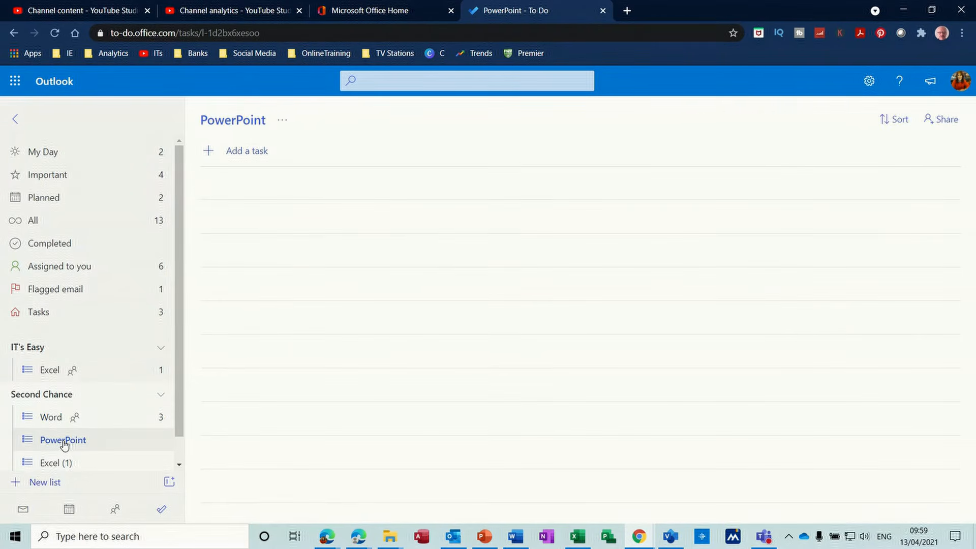
{"action": "left_click", "coordinate": [236, 150]}
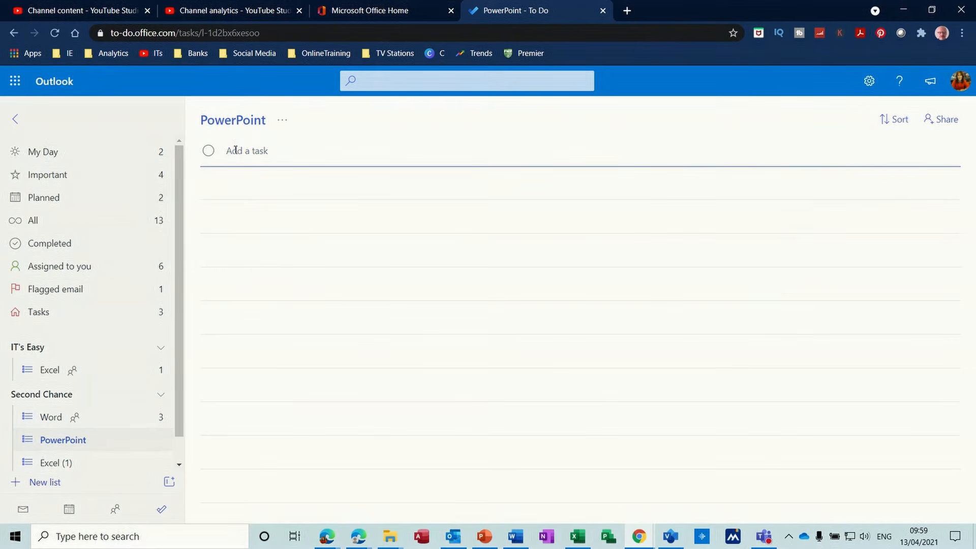
{"action": "type", "text": "Video"}
{"action": "key", "text": "Return"}
{"action": "type", "text": "Marketing"}
{"action": "key", "text": "Return"}
{"action": "type", "text": "Mat"}
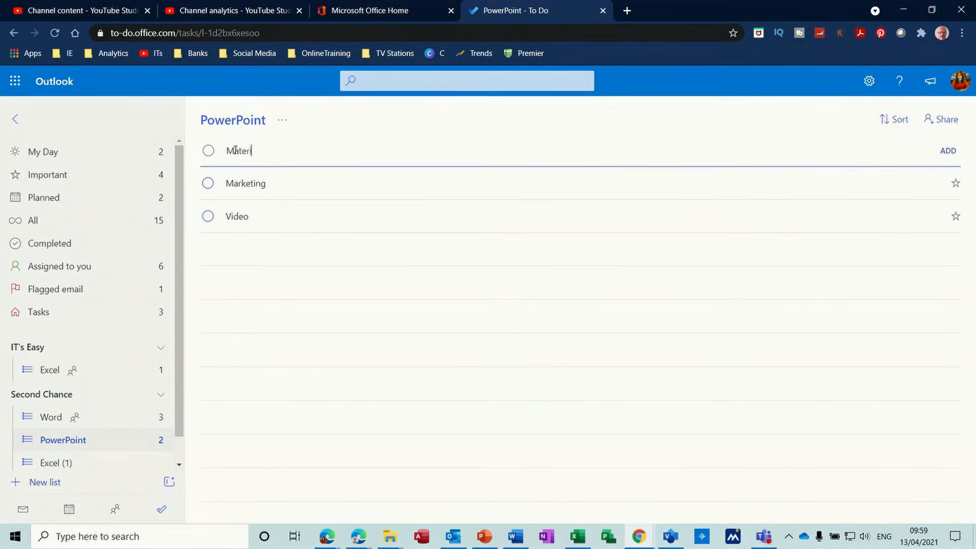
{"action": "key", "text": "Return"}
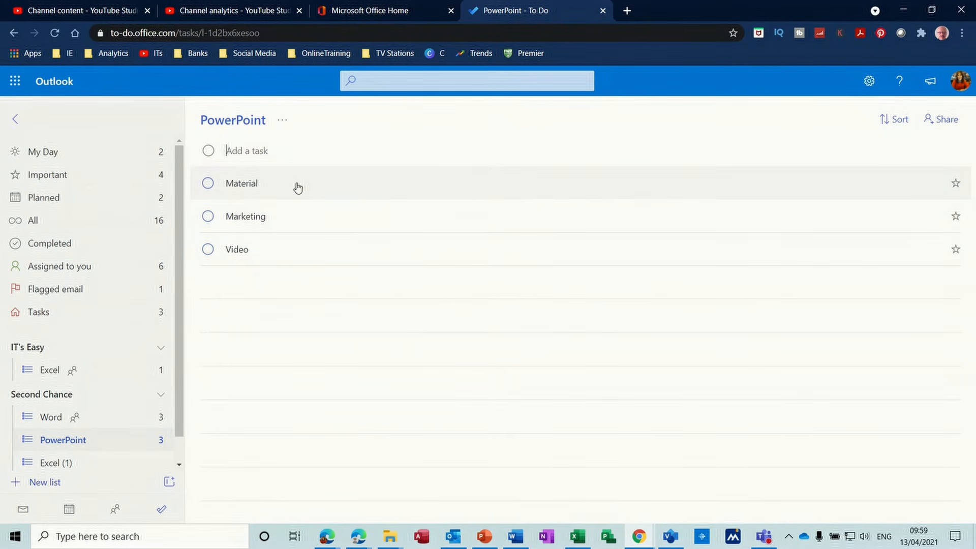
Step: Share the PowerPoint list by creating an invitation link and copying it to the clipboard
{"action": "left_click", "coordinate": [255, 187]}
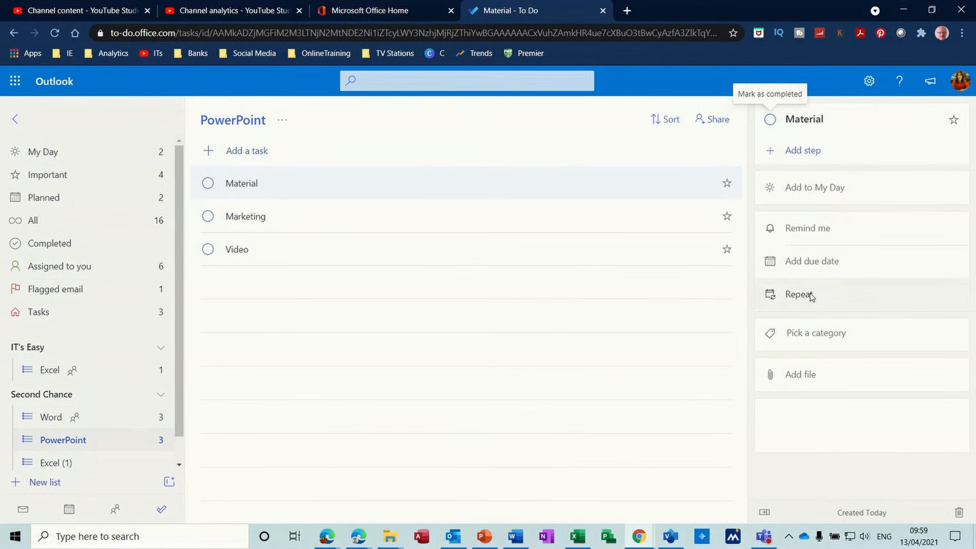
{"action": "left_click", "coordinate": [714, 121]}
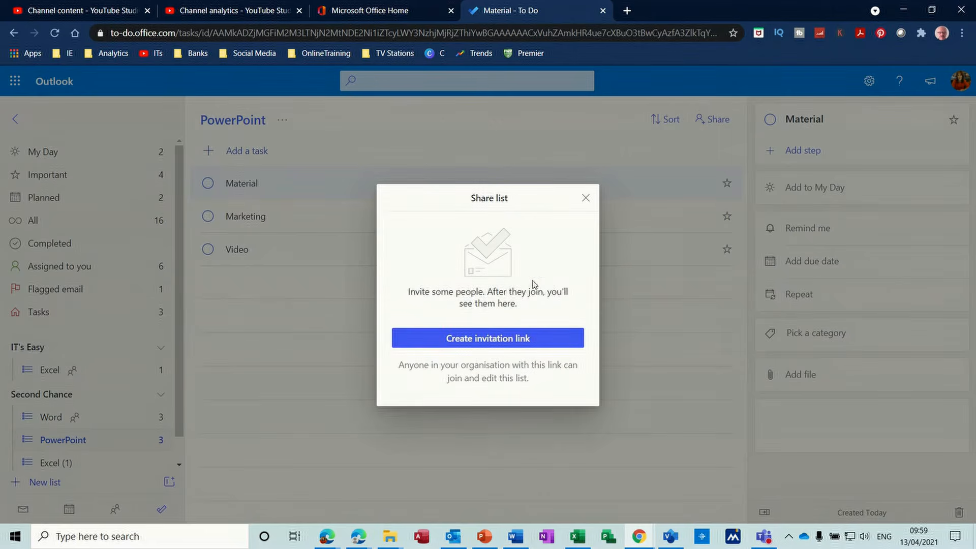
{"action": "left_click", "coordinate": [492, 340]}
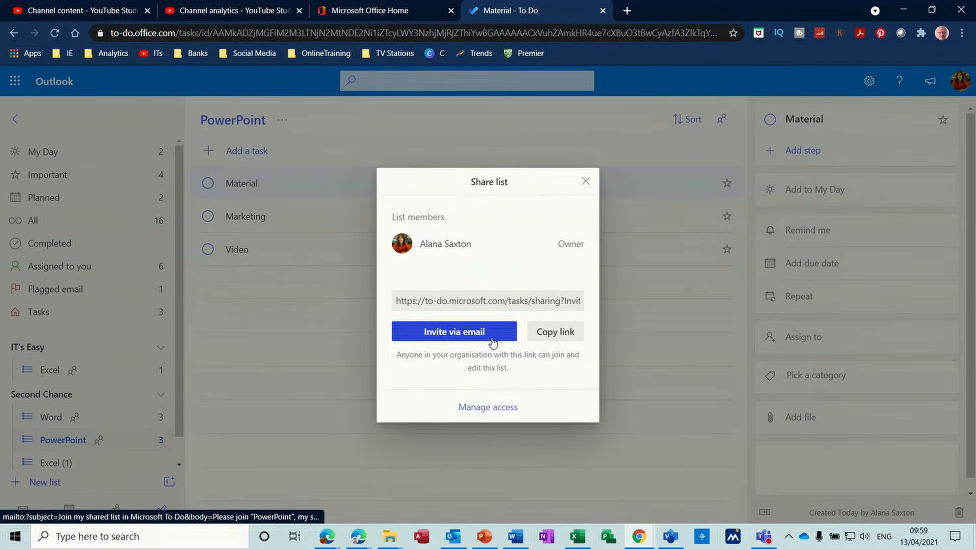
{"action": "left_click", "coordinate": [553, 337]}
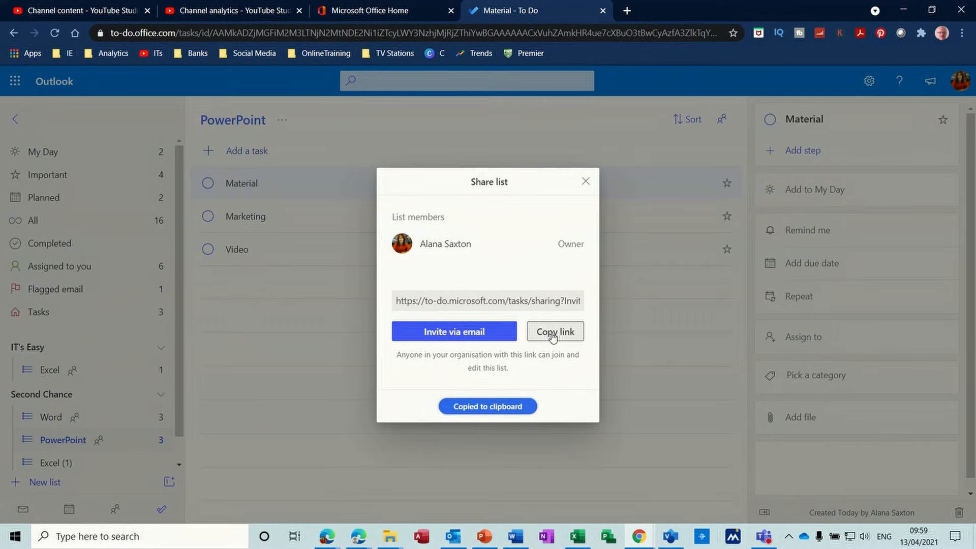
{"action": "left_click", "coordinate": [585, 182]}
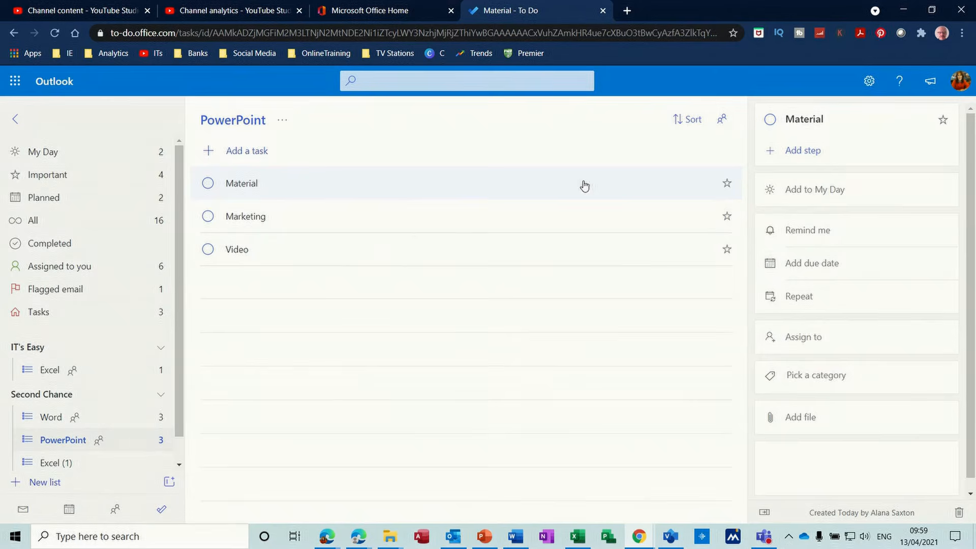
Step: Switch to Outlook and send the colleague an email with the subject "PPT" containing the copied invitation link
{"action": "left_click", "coordinate": [16, 81]}
{"action": "left_click", "coordinate": [32, 166]}
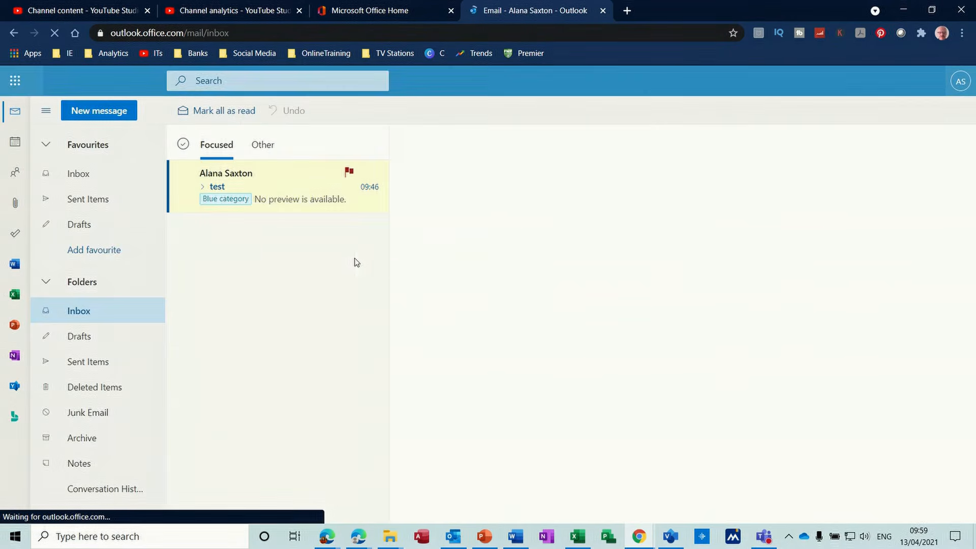
{"action": "left_click", "coordinate": [96, 114]}
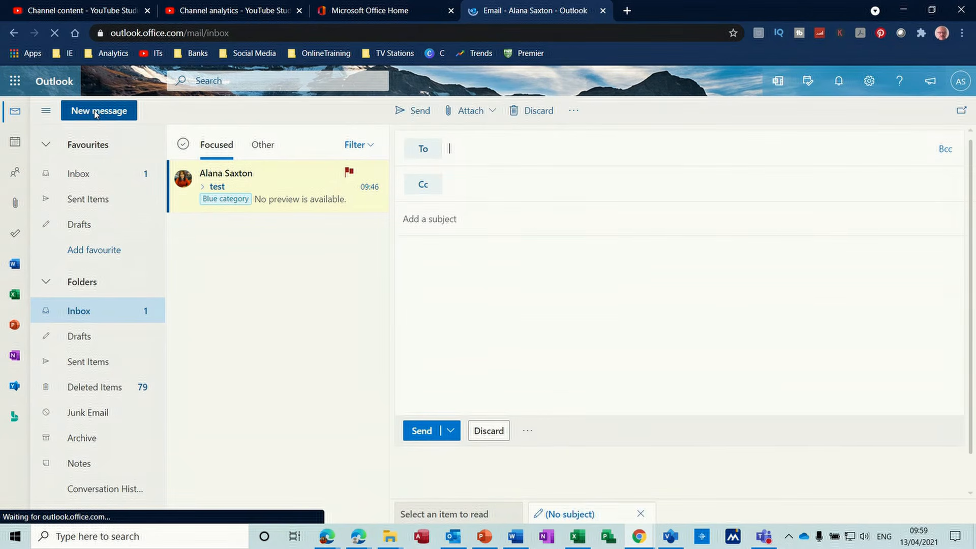
{"action": "type", "text": "steve"}
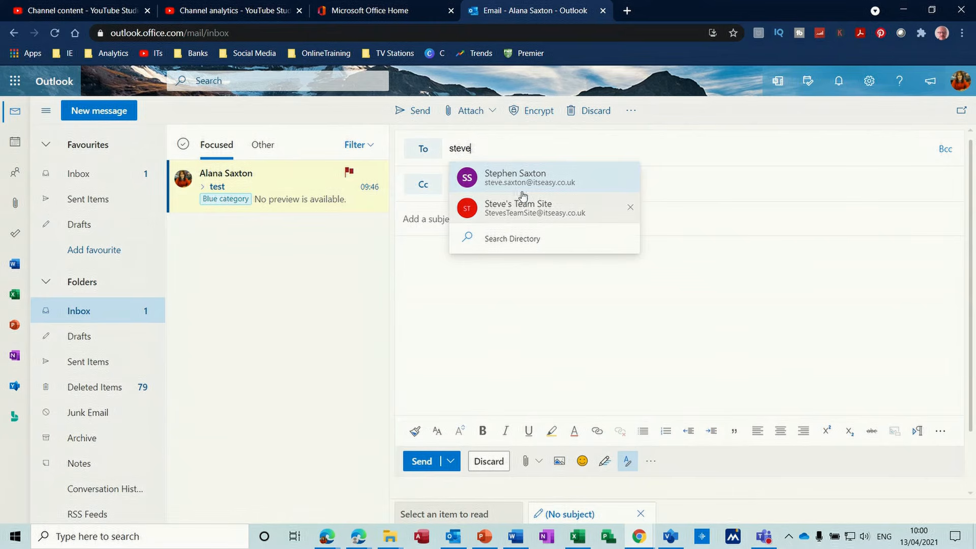
{"action": "left_click", "coordinate": [519, 179]}
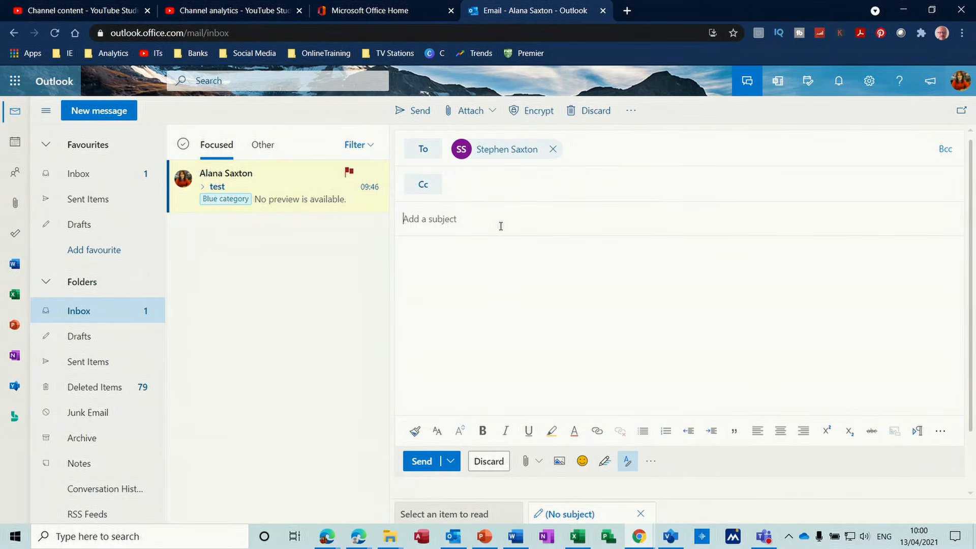
{"action": "type", "text": "PPT"}
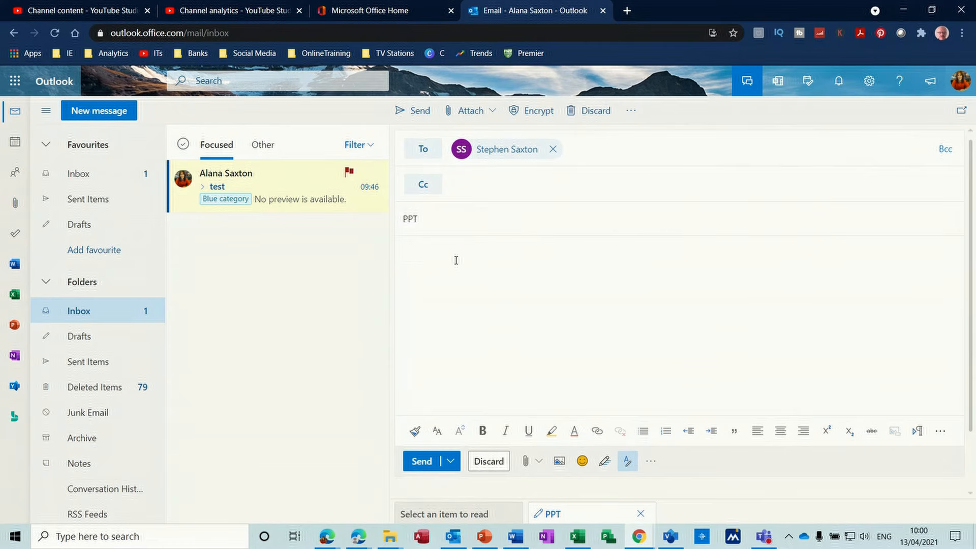
{"action": "key", "text": "ctrl+v"}
{"action": "left_click", "coordinate": [421, 460]}
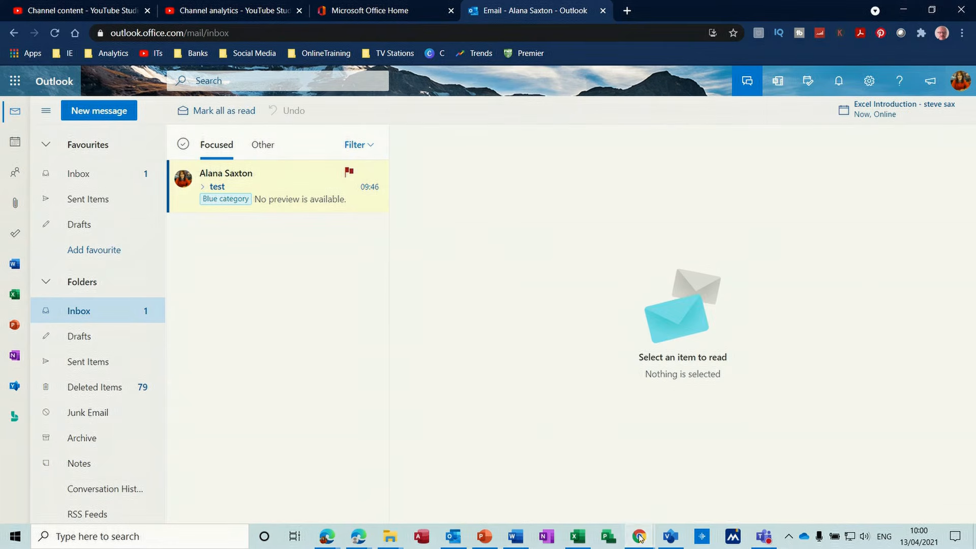
Step: Switch to the colleague's window, go to Outlook, and open the invitation link from the "PPT" email
{"action": "mouse_move", "coordinate": [639, 536]}
{"action": "left_click", "coordinate": [704, 493]}
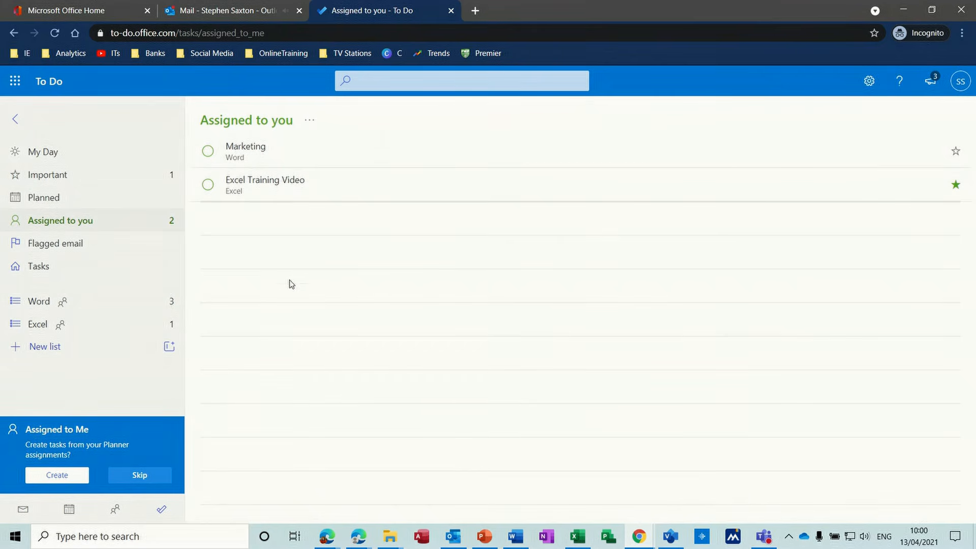
{"action": "left_click", "coordinate": [14, 83]}
{"action": "left_click", "coordinate": [37, 164]}
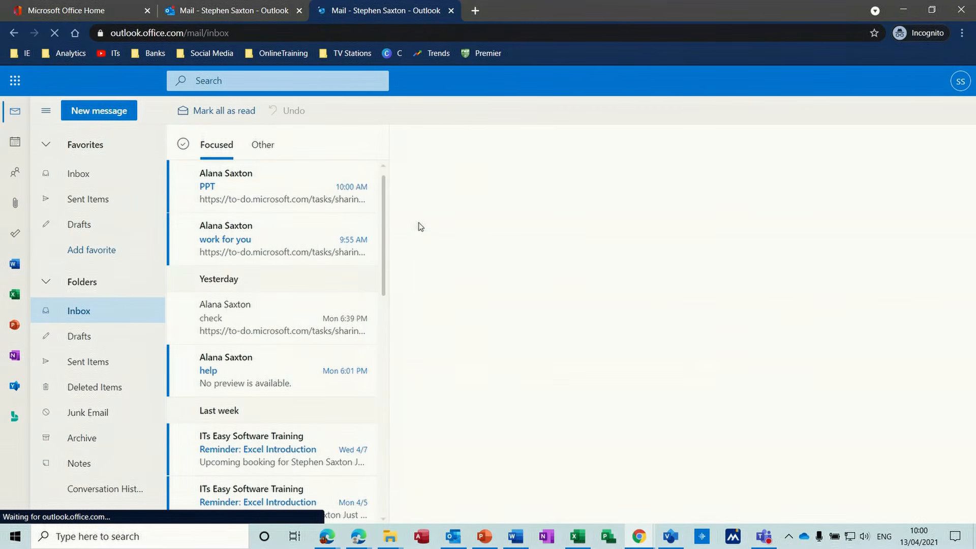
{"action": "left_click", "coordinate": [240, 192]}
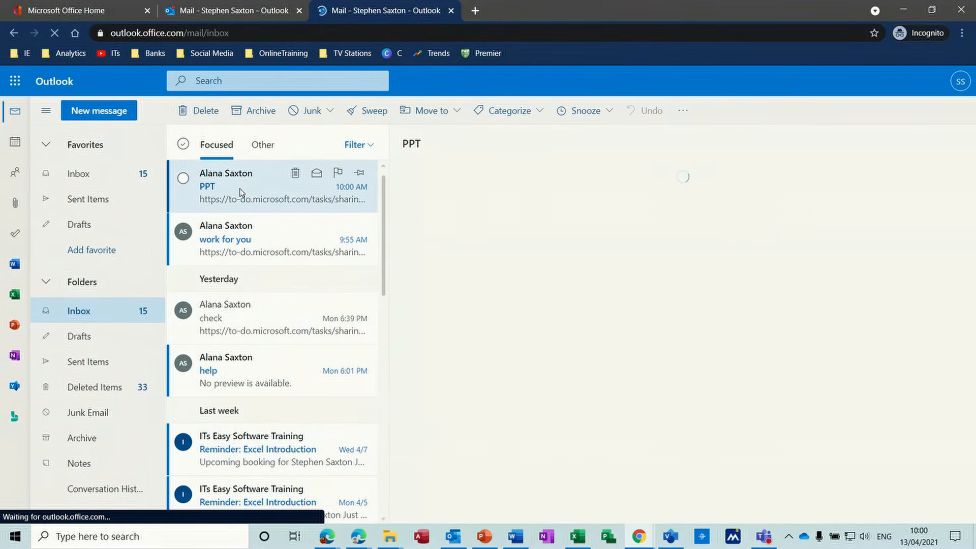
{"action": "left_click", "coordinate": [547, 224]}
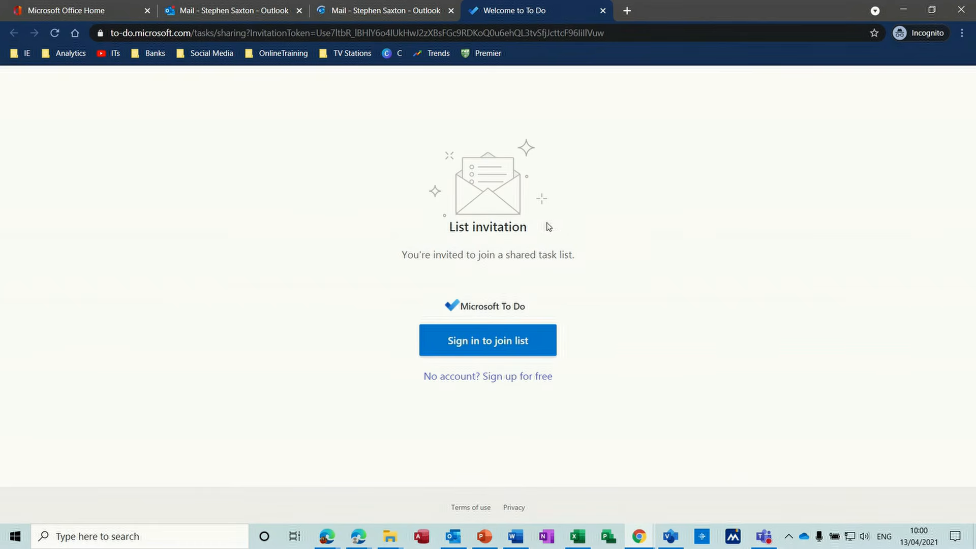
Step: Sign in with the colleague's existing account, join the shared PowerPoint list and open it in Microsoft To Do
{"action": "left_click", "coordinate": [490, 344]}
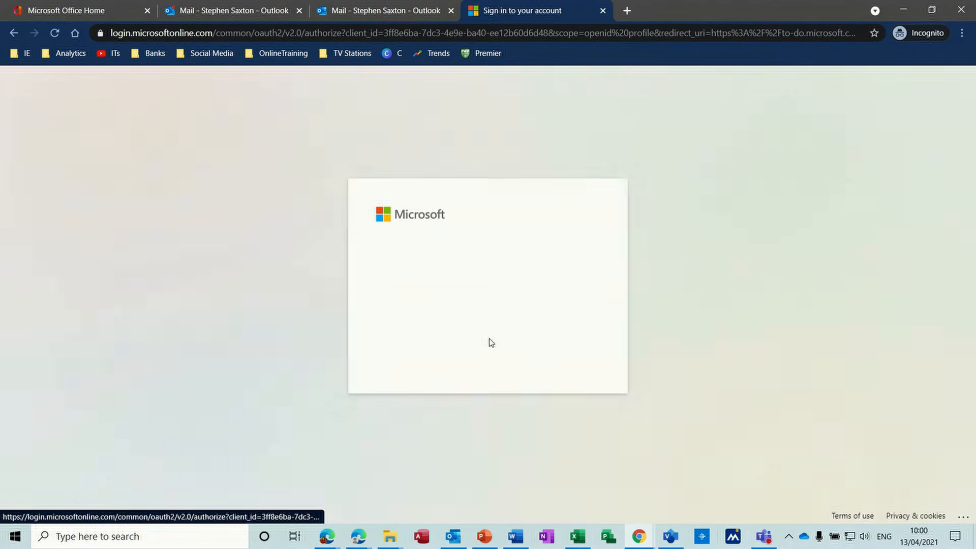
{"action": "left_click", "coordinate": [440, 283]}
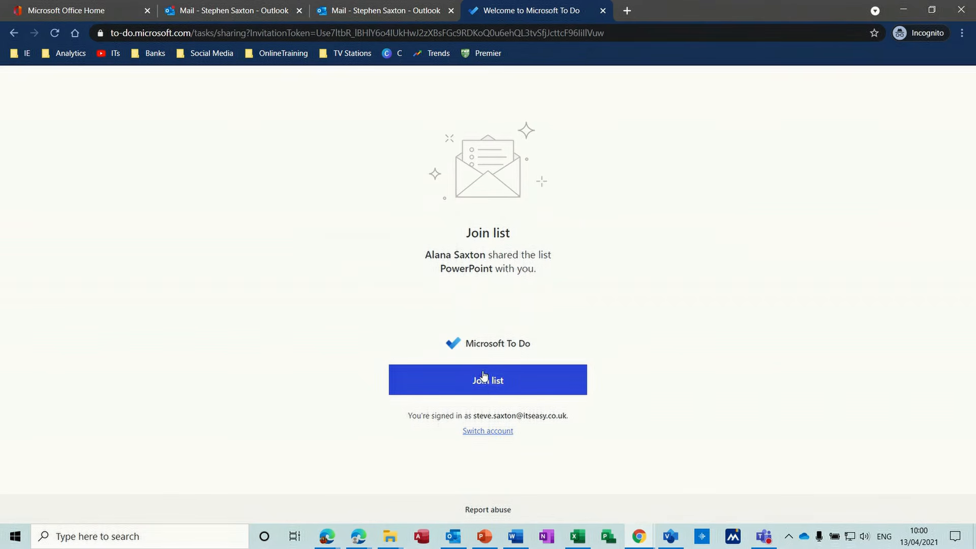
{"action": "left_click", "coordinate": [489, 382]}
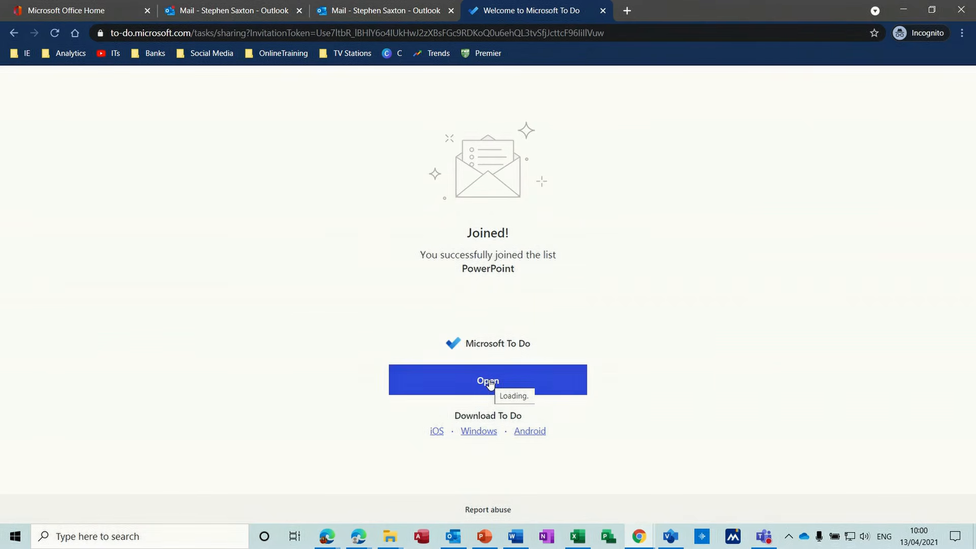
{"action": "left_click", "coordinate": [489, 382]}
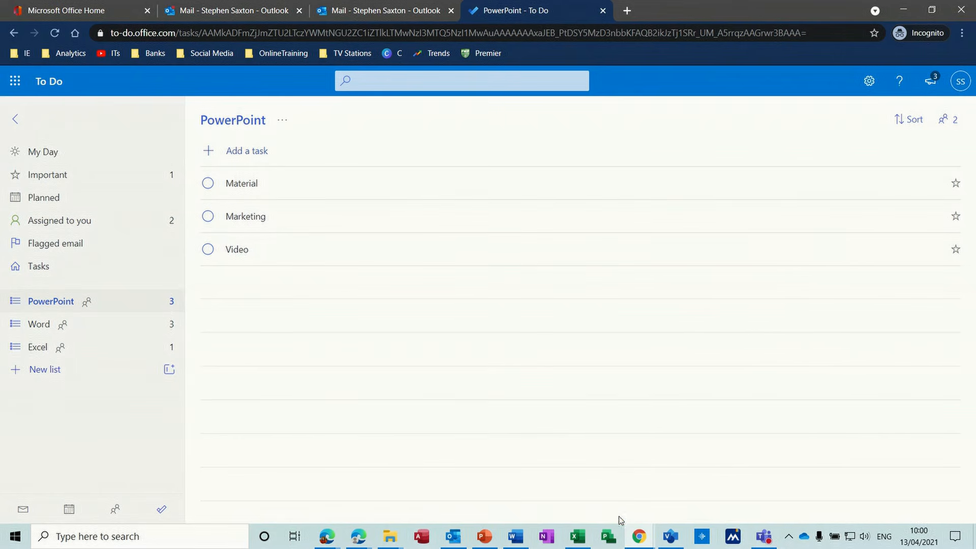
Step: Switch back to the list owner's window and open the shared PowerPoint list in To Do
{"action": "mouse_move", "coordinate": [639, 542]}
{"action": "left_click", "coordinate": [567, 476]}
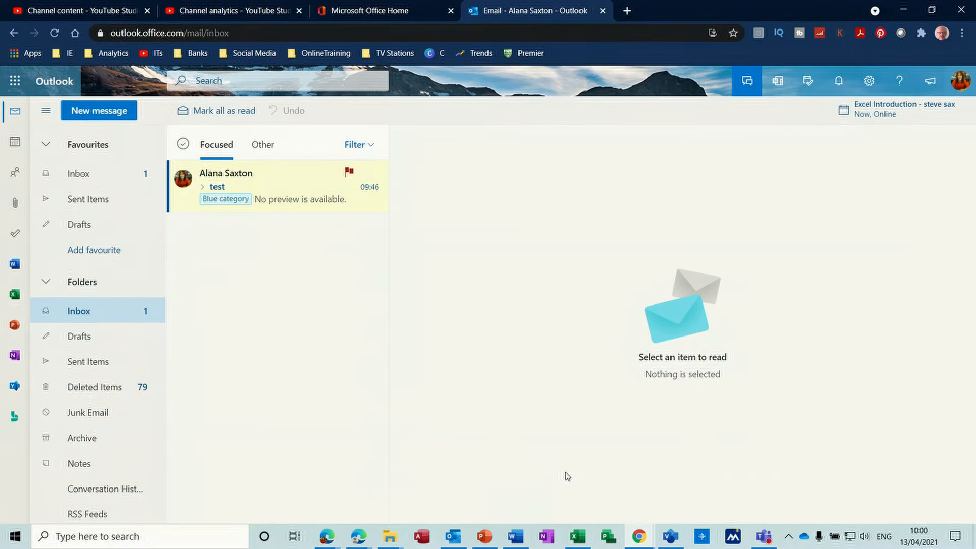
{"action": "left_click", "coordinate": [15, 234]}
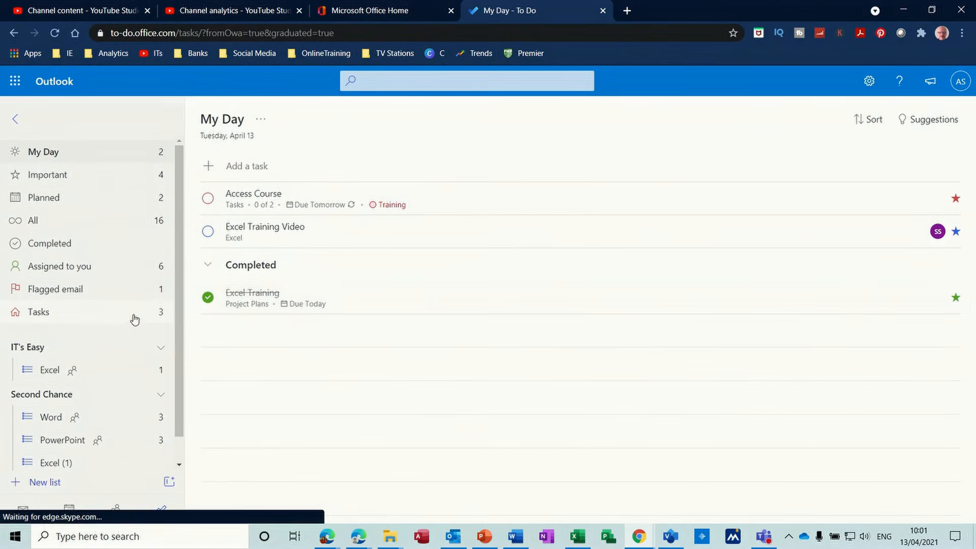
{"action": "left_click", "coordinate": [67, 441]}
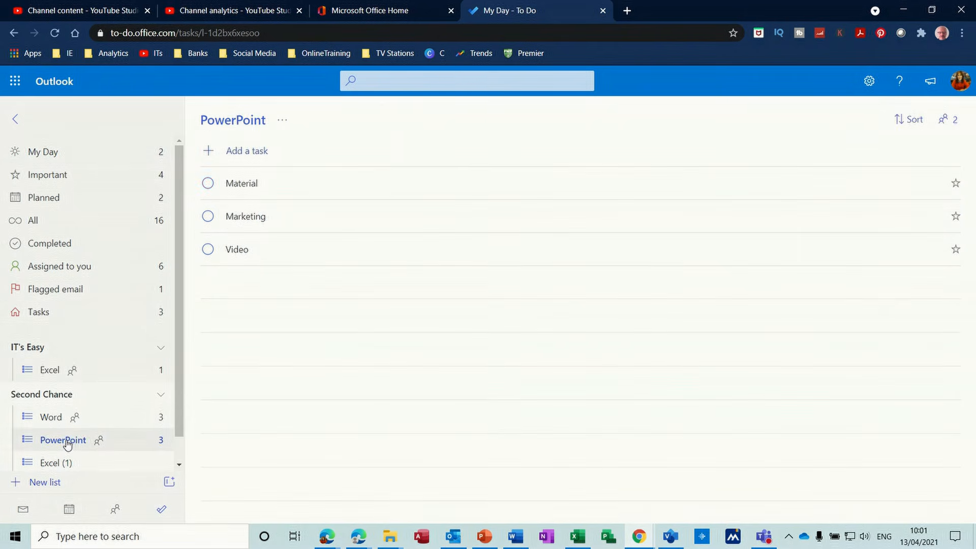
Step: Assign the Marketing task in the PowerPoint list to the colleague
{"action": "left_click", "coordinate": [244, 219]}
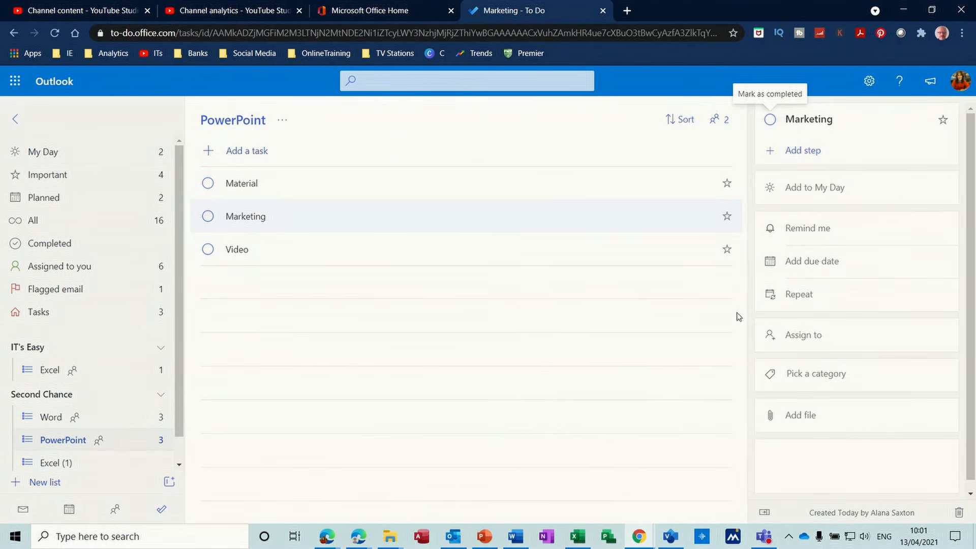
{"action": "left_click", "coordinate": [812, 334]}
{"action": "left_click", "coordinate": [453, 333]}
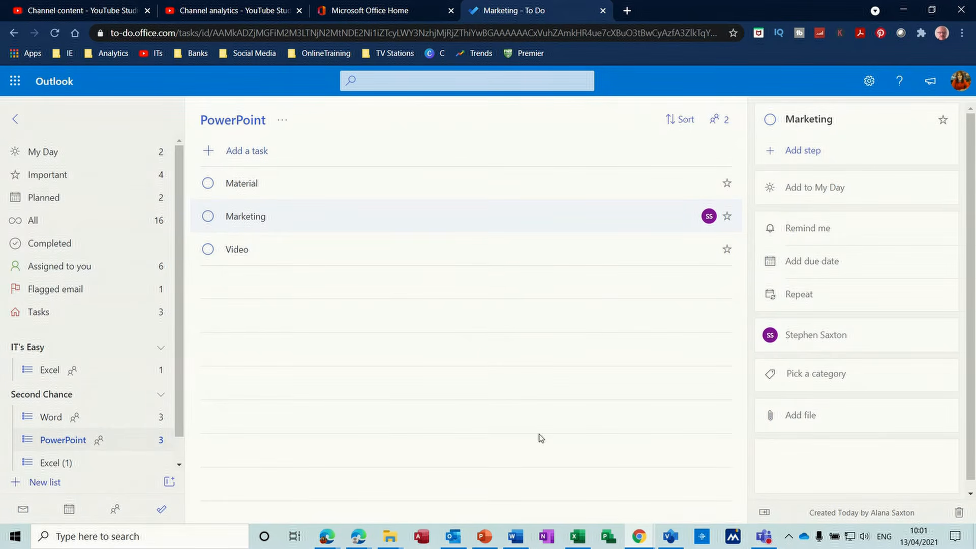
Step: Mark the Marketing task as completed in the colleague's window, and return to the list owner's window to check it
{"action": "left_click", "coordinate": [637, 535]}
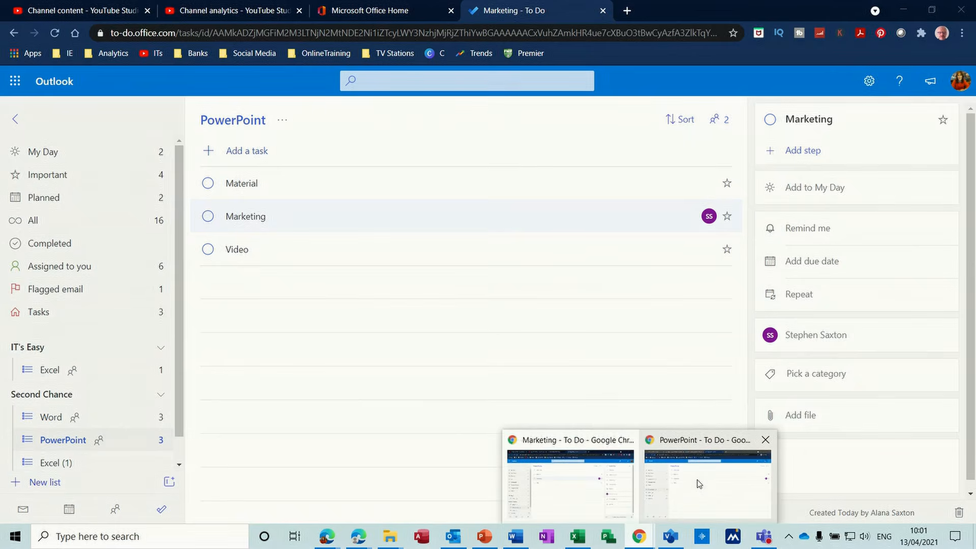
{"action": "left_click", "coordinate": [698, 484]}
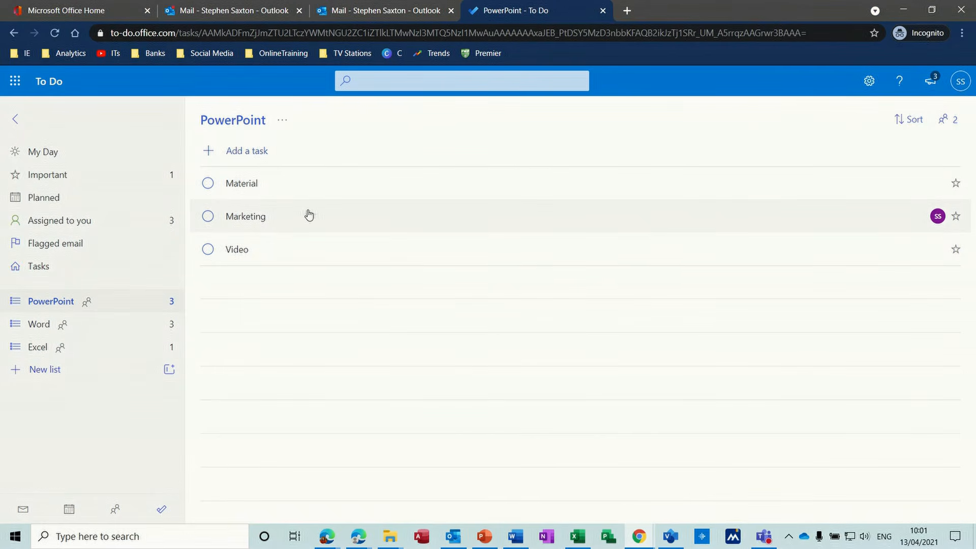
{"action": "left_click", "coordinate": [207, 216]}
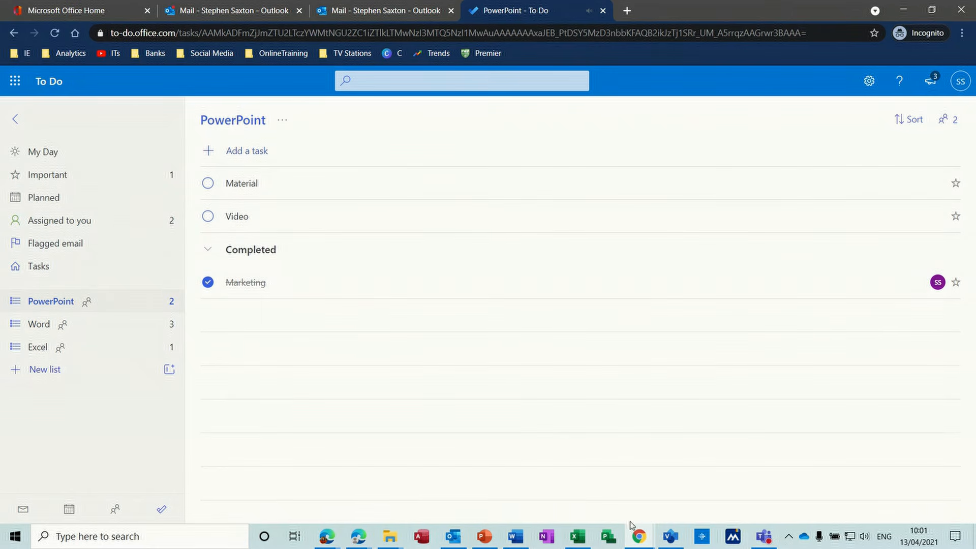
{"action": "mouse_move", "coordinate": [637, 537]}
{"action": "left_click", "coordinate": [564, 473]}
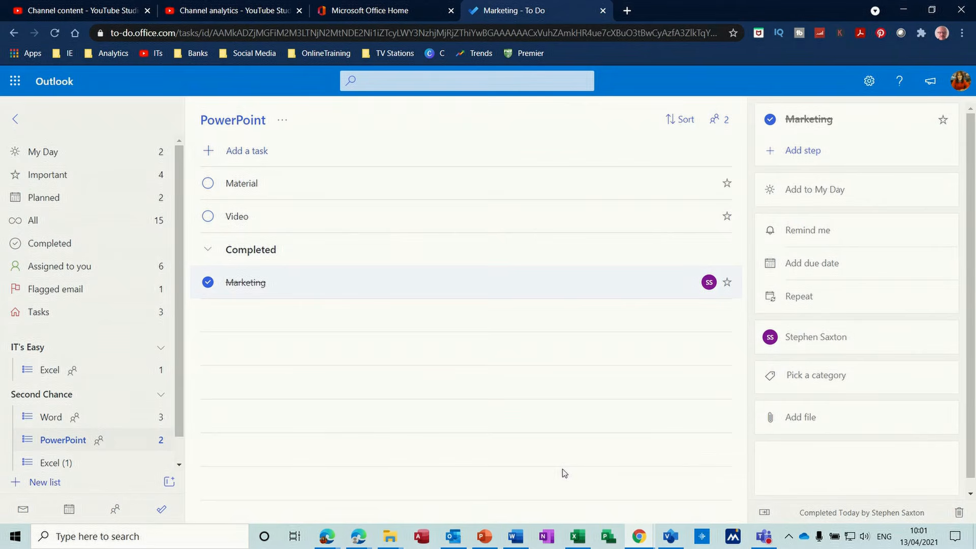